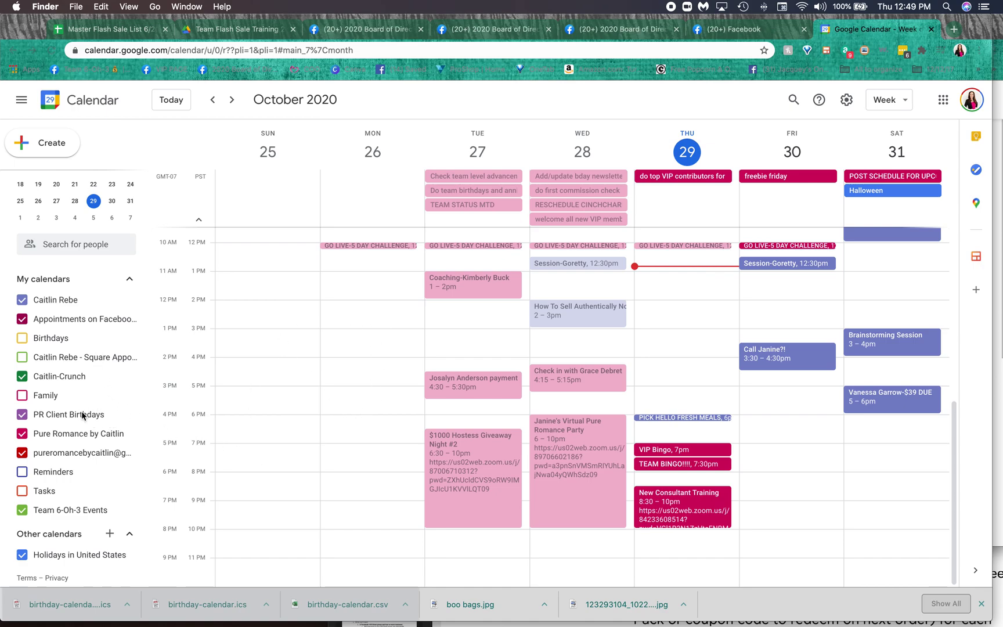
# Create a new Google calendar named TEST, keeping the default time zone
pyautogui.click(109, 535)
pyautogui.click(109, 534)
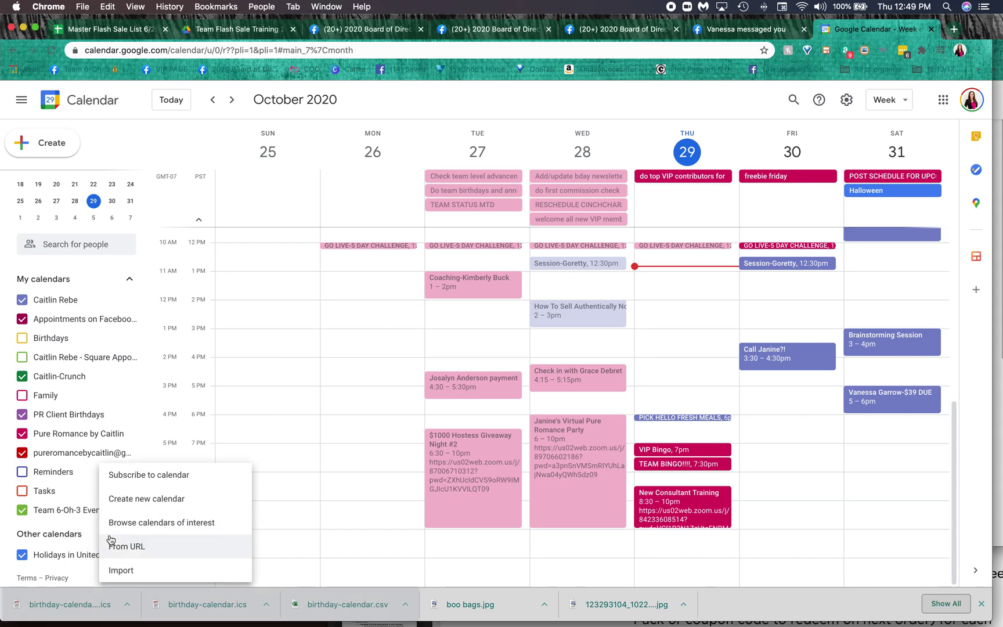
pyautogui.click(146, 504)
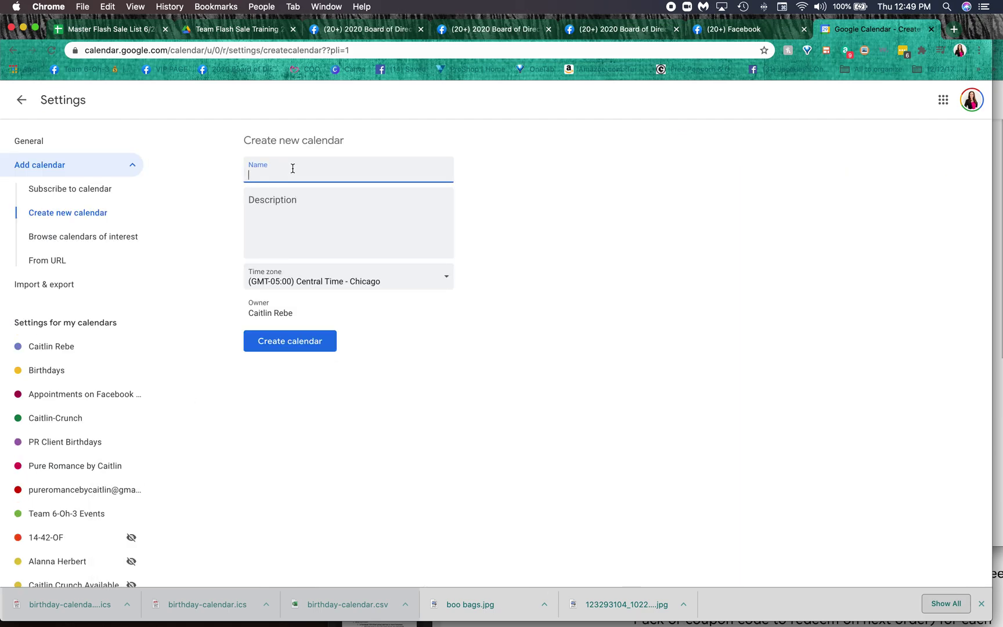
pyautogui.write('TEST')
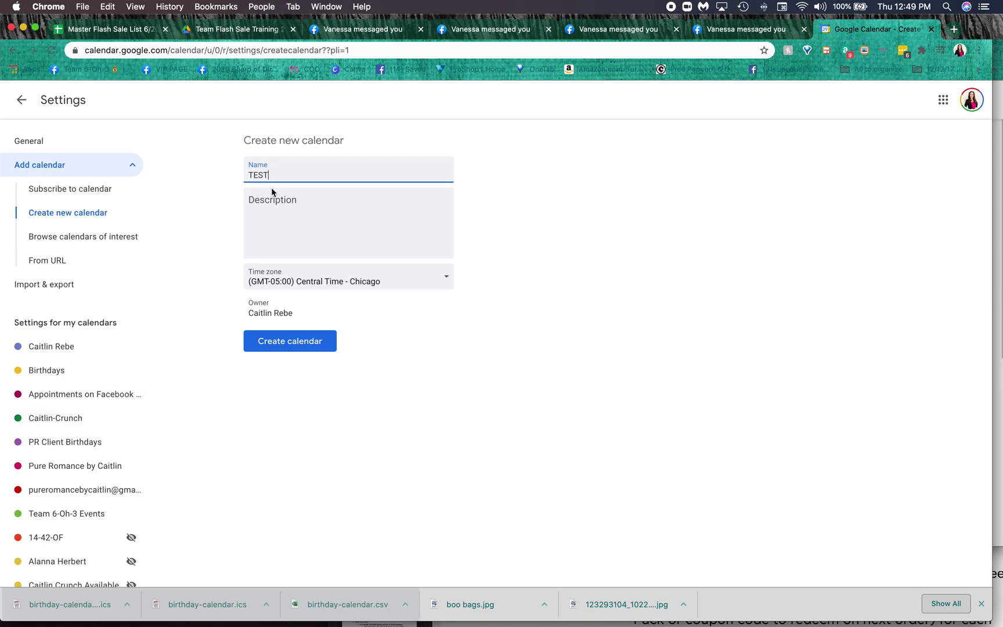
pyautogui.click(316, 342)
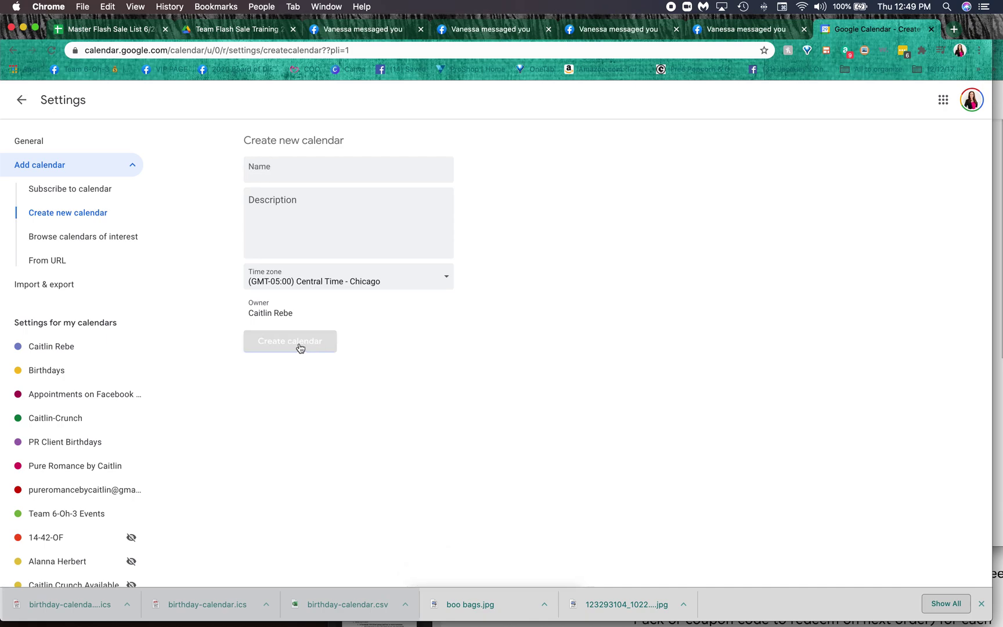
# Look through the calendar settings list, return to the week view and check My calendars for the new TEST calendar
pyautogui.scroll(-3, 88, 453)
pyautogui.scroll(-7, 87, 453)
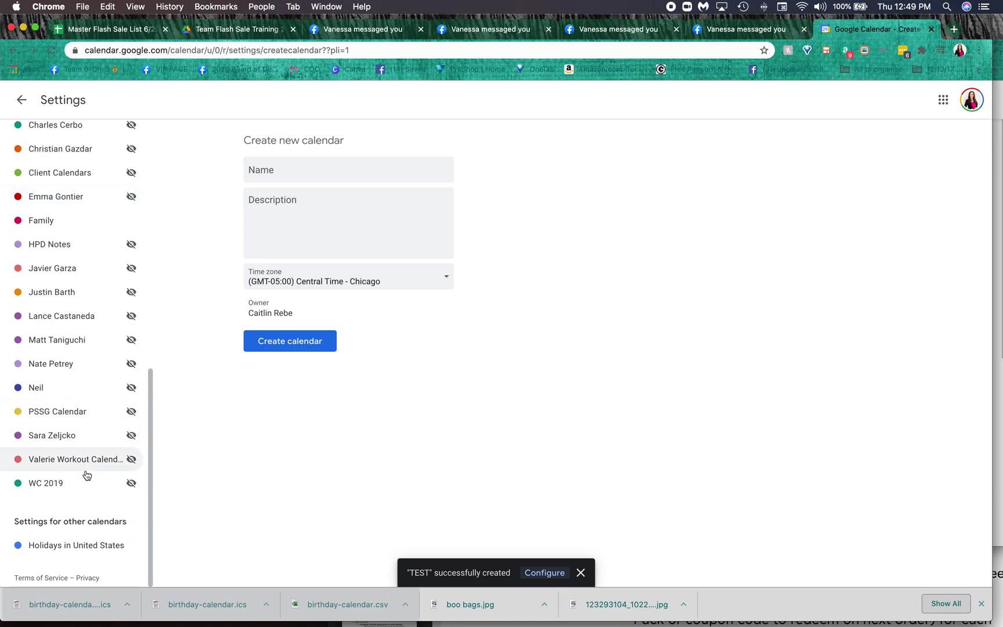
pyautogui.scroll(8, 88, 426)
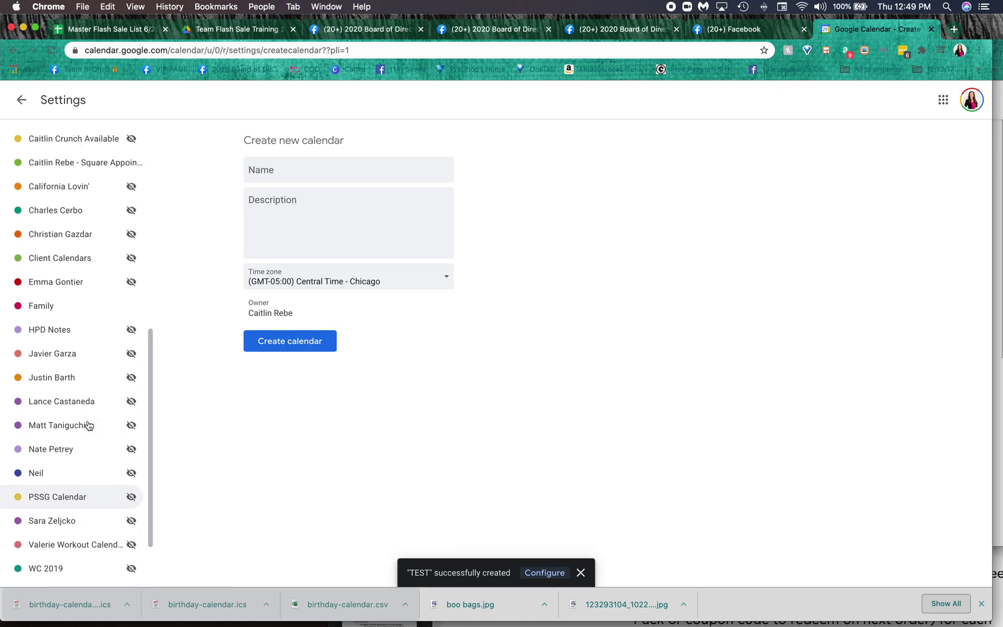
pyautogui.scroll(2, 88, 424)
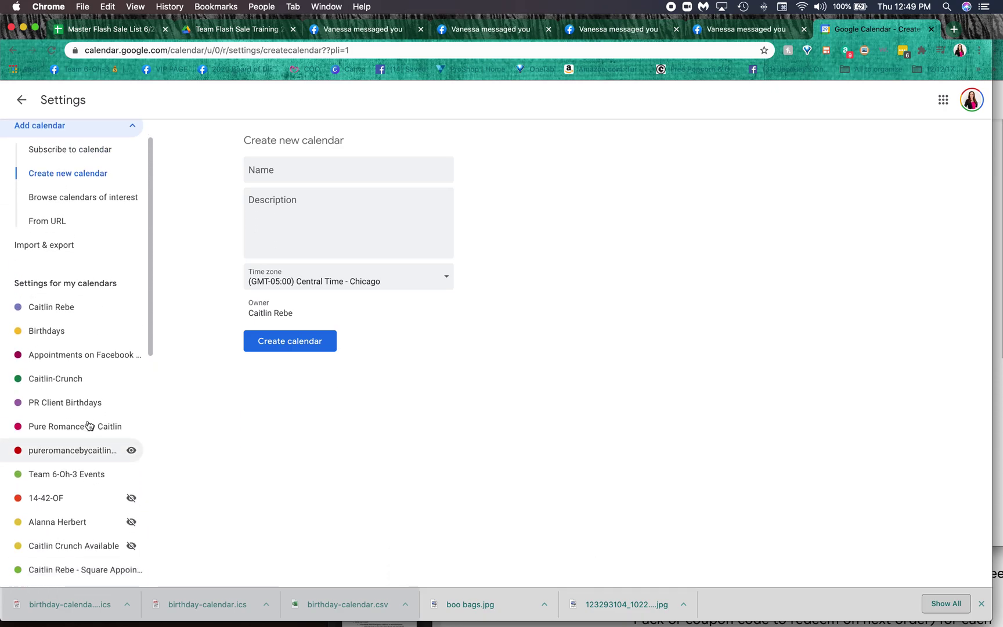
pyautogui.click(58, 143)
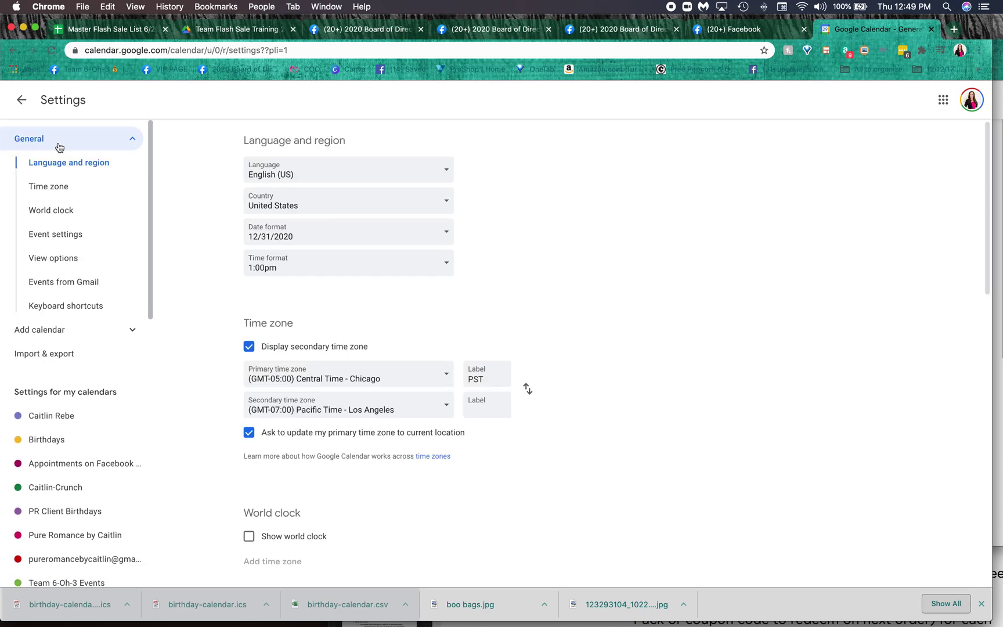
pyautogui.click(29, 101)
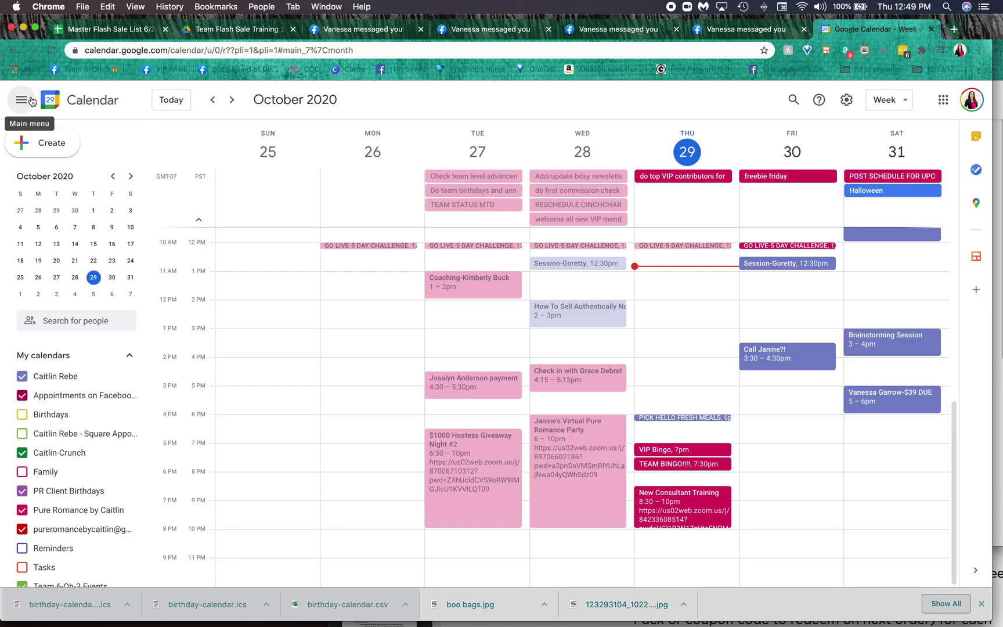
pyautogui.scroll(-2, 95, 529)
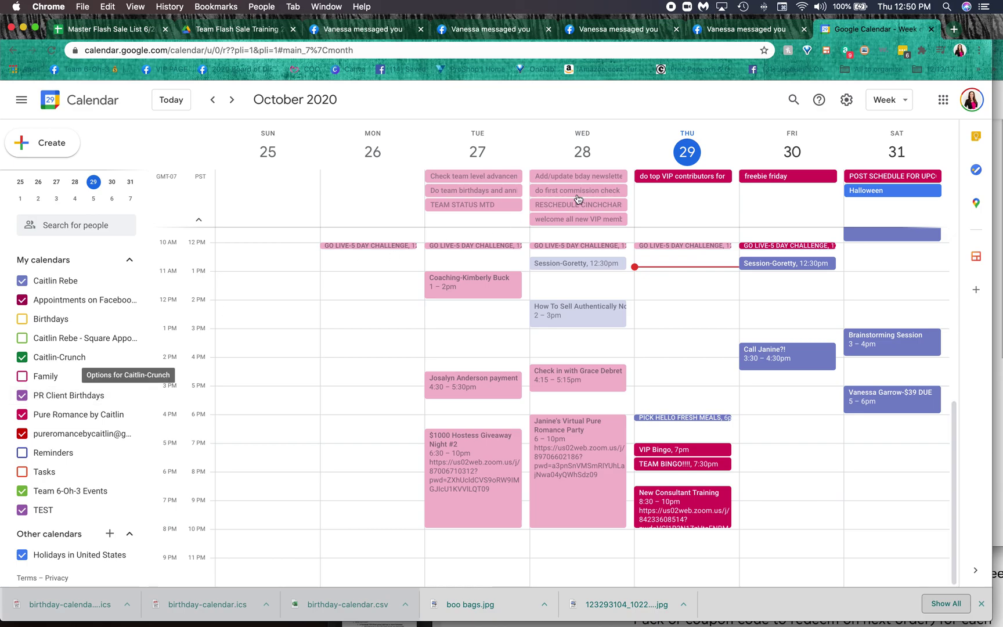
# On the Facebook home page, minimize the open chat and open the Birthday Calendar Extractor extension
pyautogui.click(719, 36)
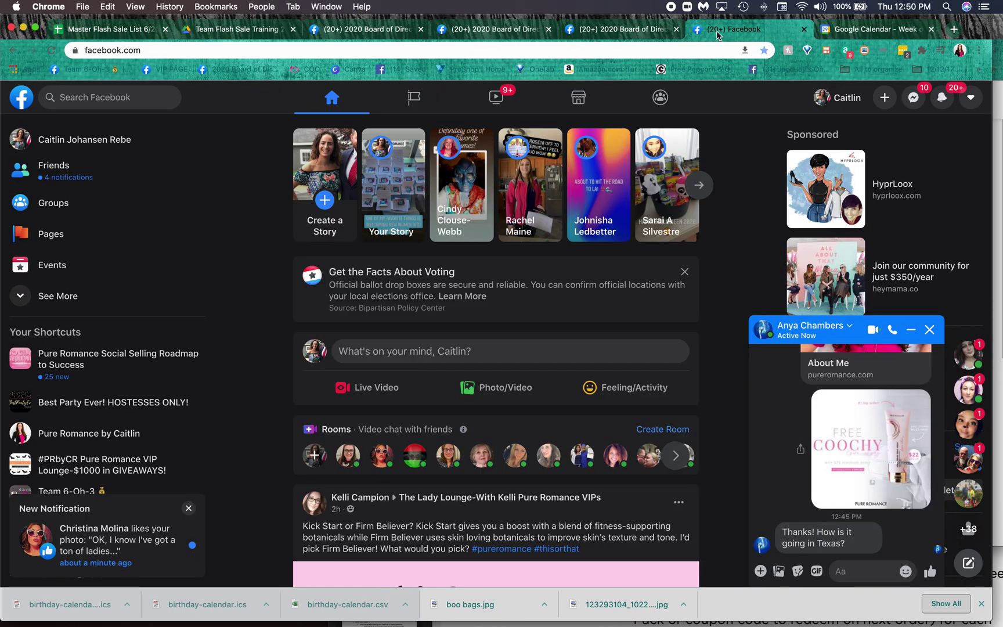
pyautogui.click(911, 331)
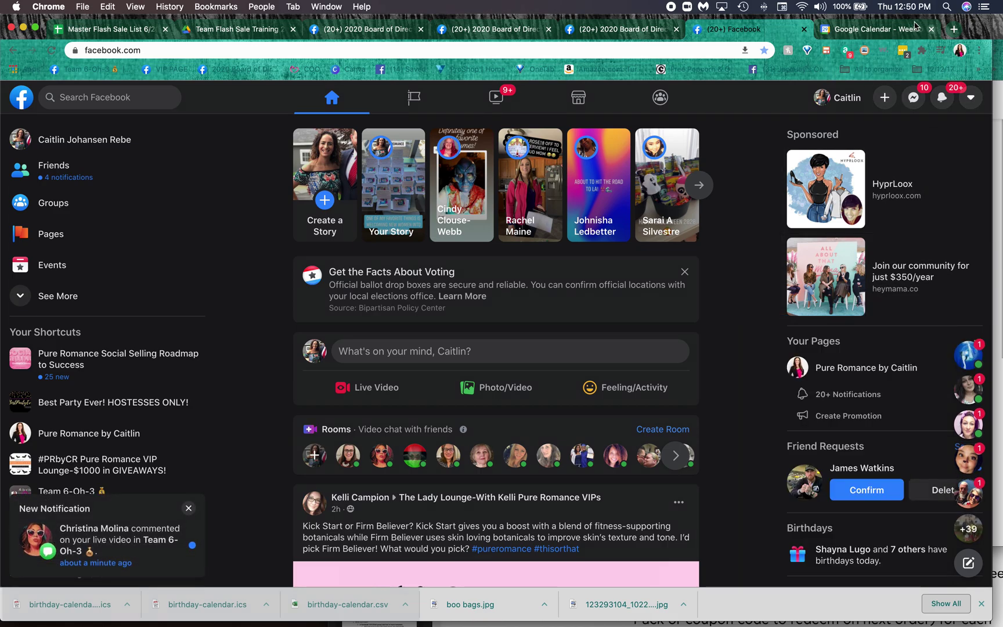
pyautogui.click(922, 51)
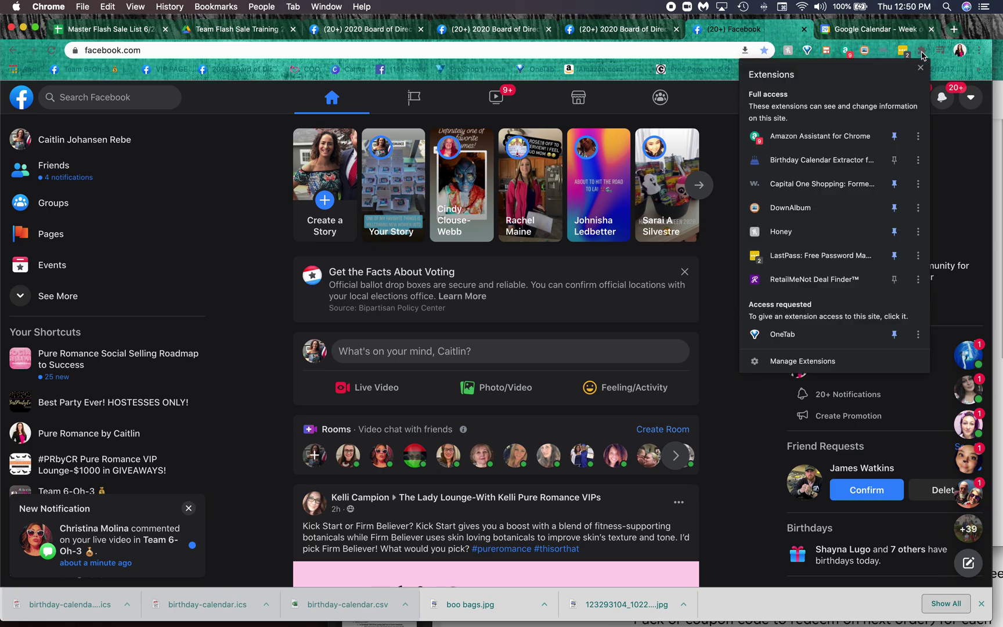
pyautogui.click(821, 168)
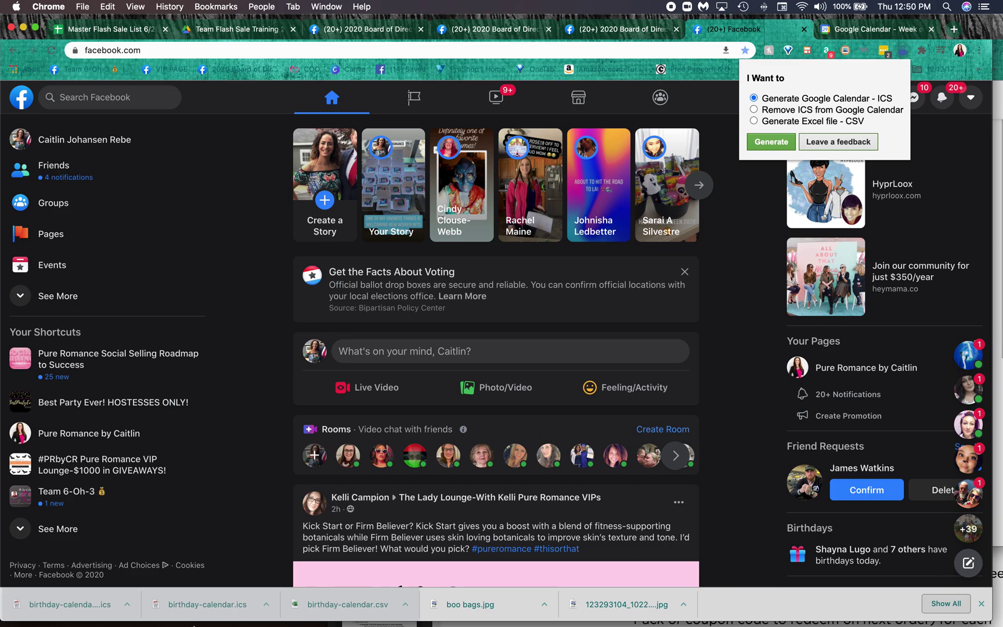
# Open birthday-calendar.csv from the Downloads folder in Excel, review its list of birthdays and close it
pyautogui.moveTo(46, 609)
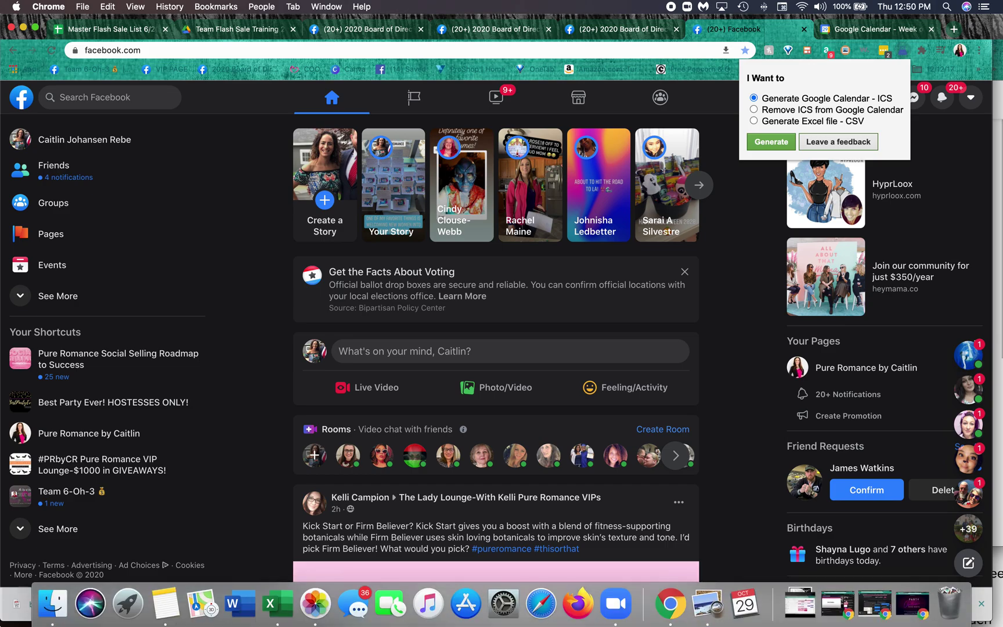
pyautogui.click(46, 609)
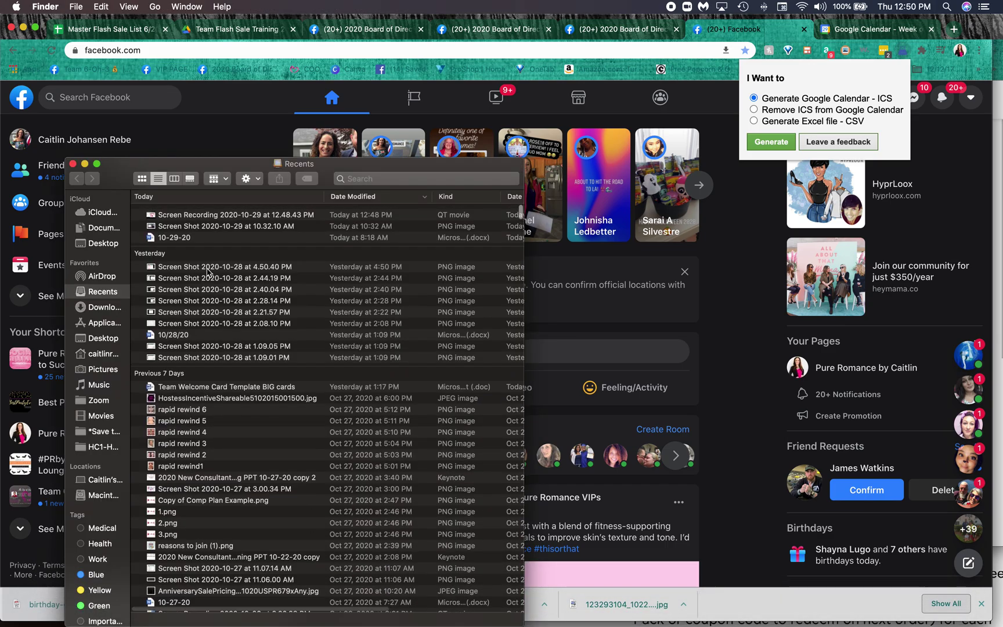
pyautogui.click(104, 306)
pyautogui.click(201, 221)
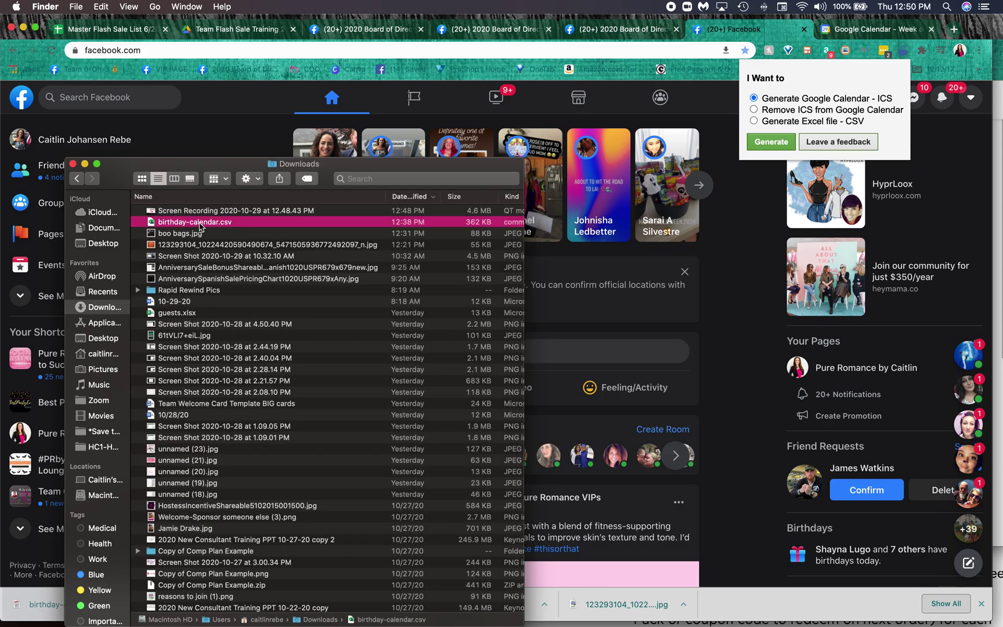
pyautogui.doubleClick(200, 222)
pyautogui.scroll(-20, 200, 227)
pyautogui.scroll(20, 199, 227)
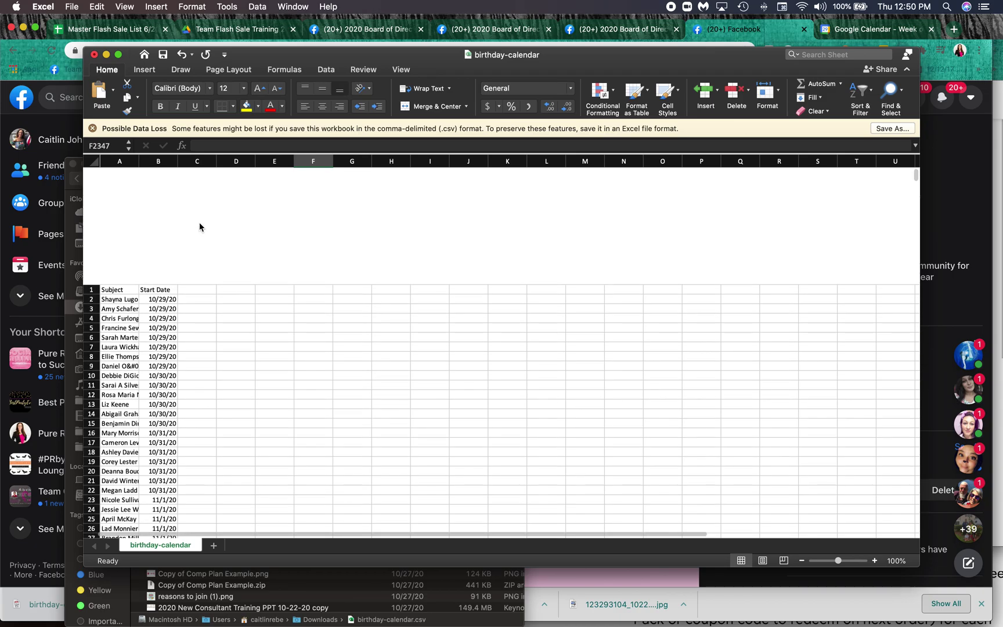
pyautogui.click(94, 56)
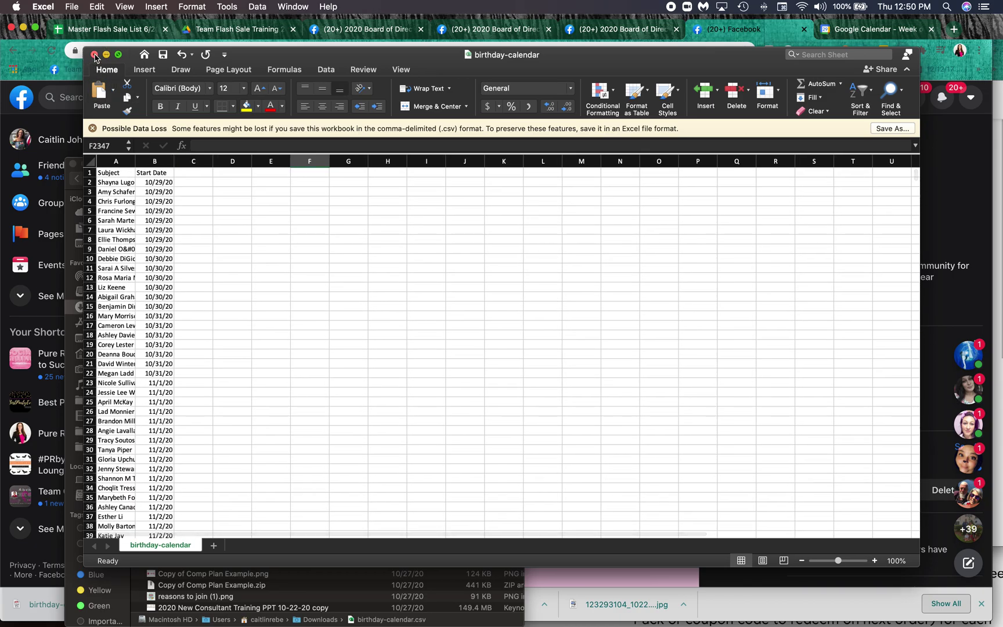
pyautogui.click(475, 138)
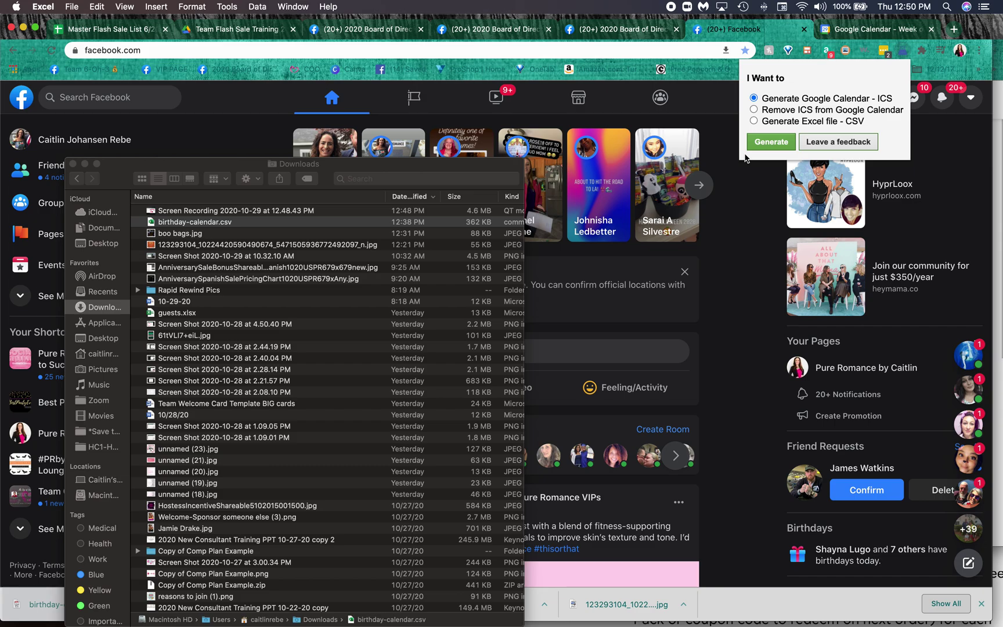
# Generate the Google Calendar ICS birthday file and import it into the PR Client Birthdays calendar
pyautogui.click(778, 143)
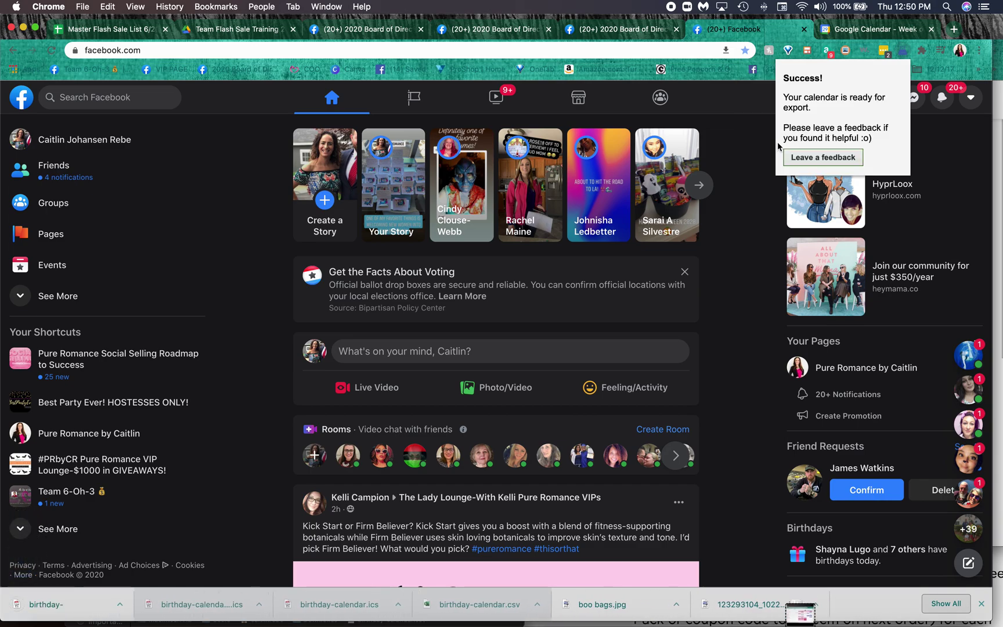
pyautogui.click(87, 609)
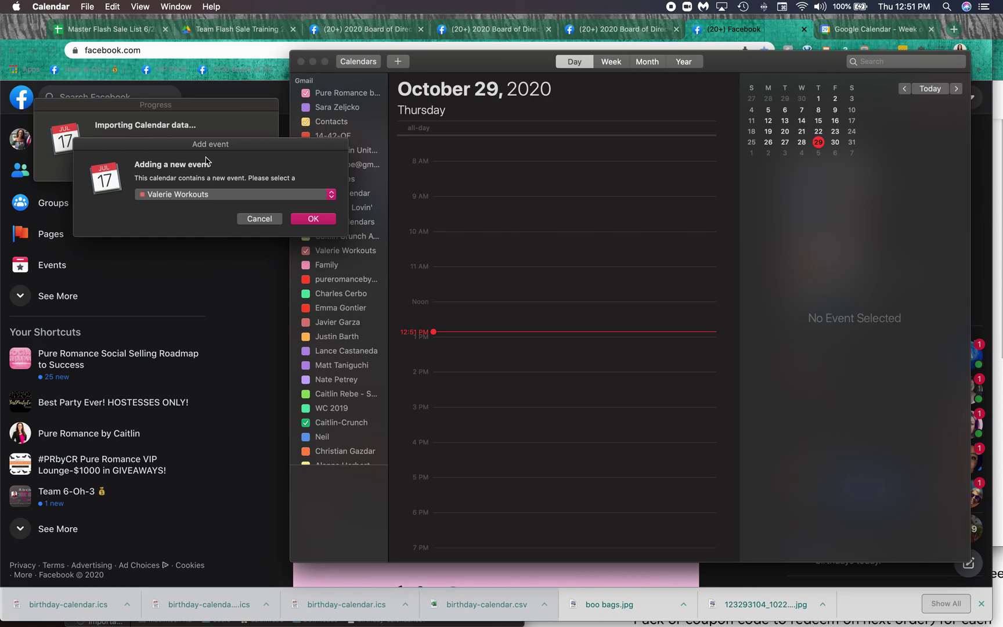
pyautogui.click(209, 197)
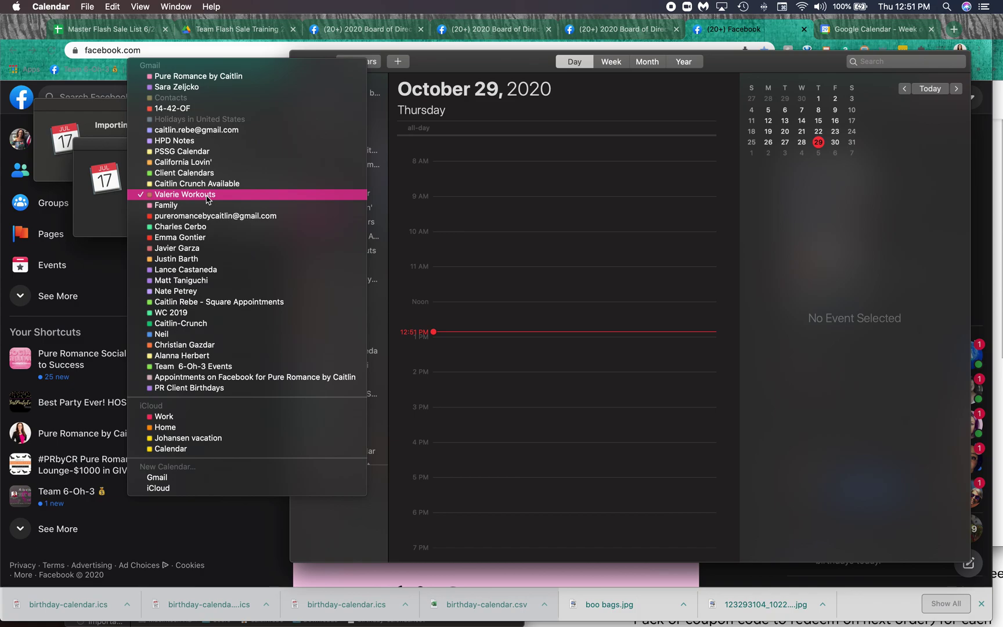
pyautogui.click(209, 389)
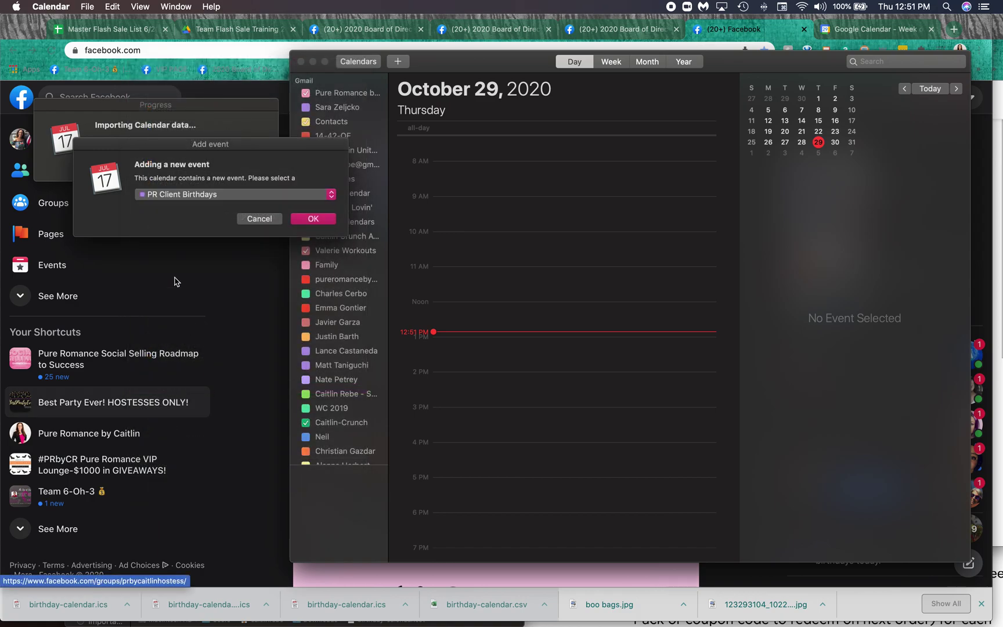
pyautogui.click(312, 219)
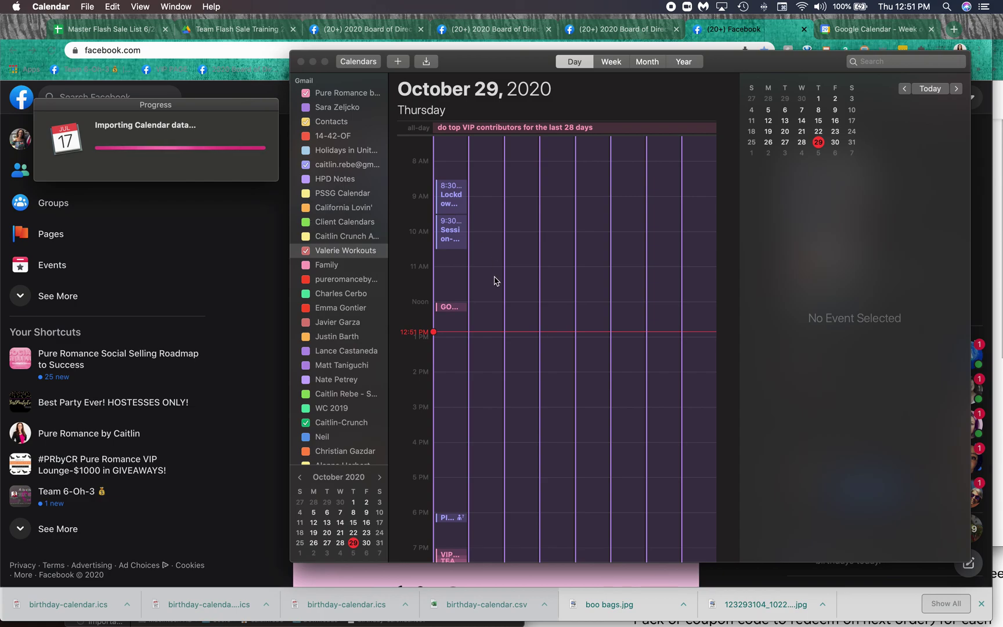
pyautogui.scroll(5, 495, 281)
pyautogui.scroll(1, 495, 281)
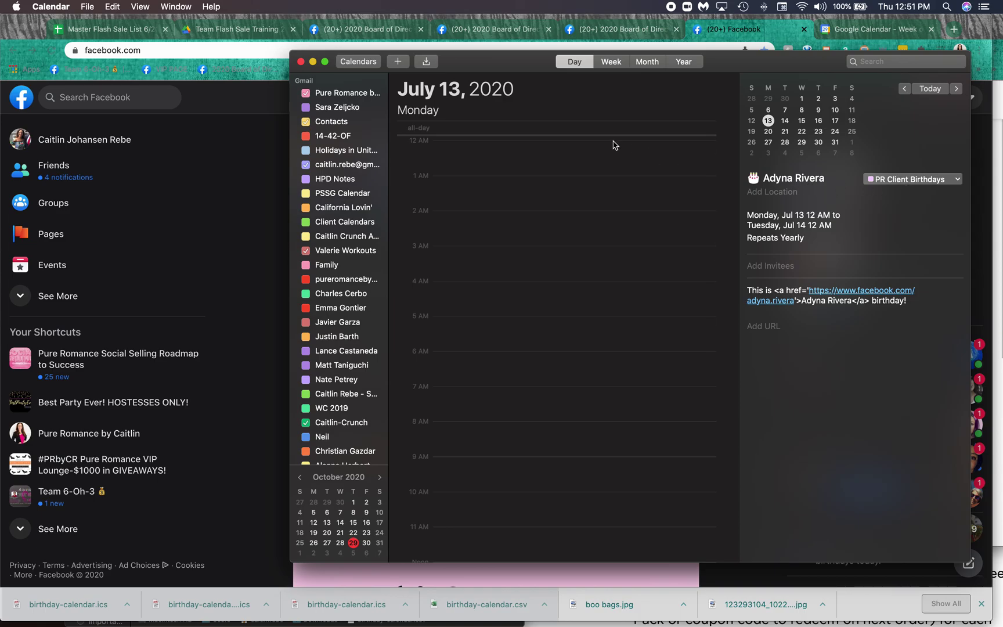
# Return to Google Calendar and hide every calendar under My calendars except PR Client Birthdays
pyautogui.click(842, 31)
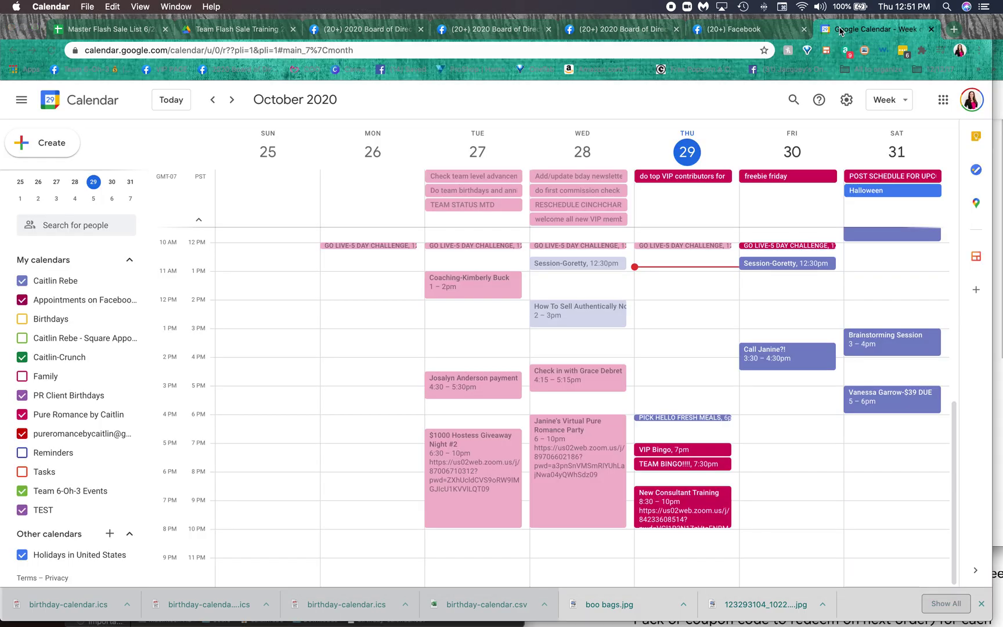
pyautogui.press('super+Tab')
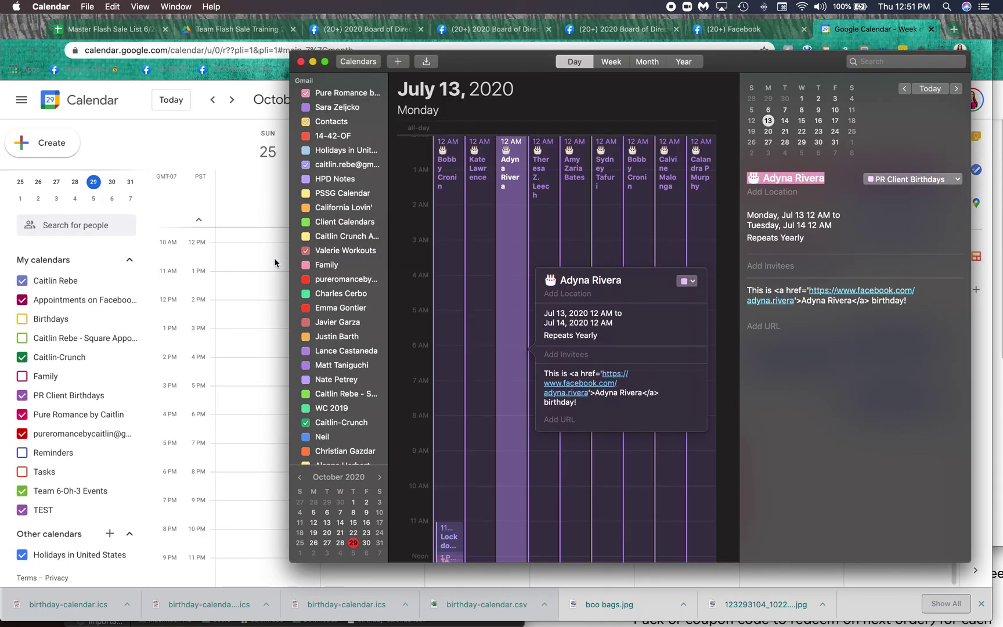
pyautogui.press('super+Tab')
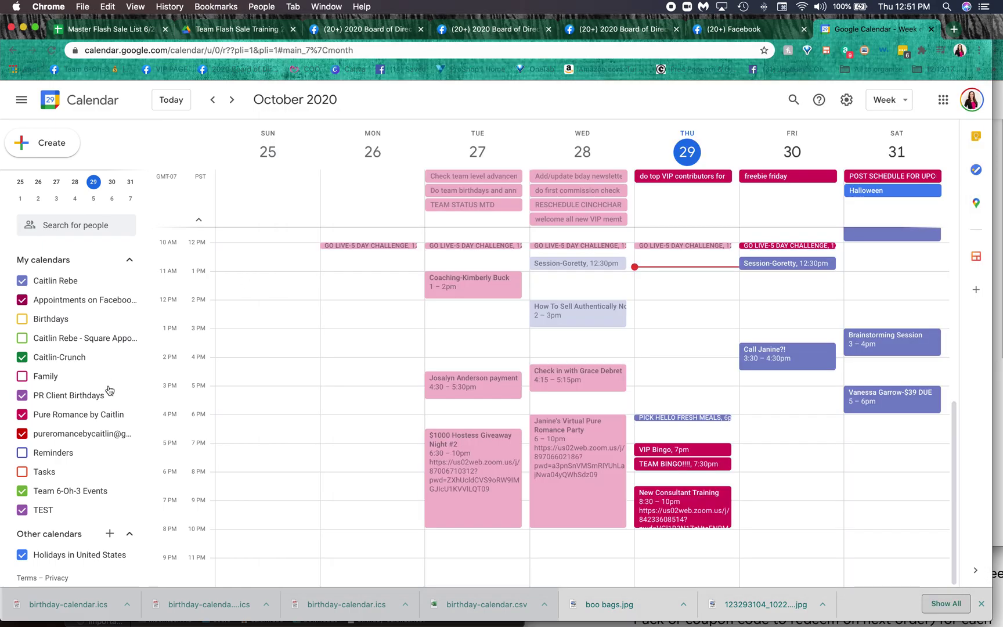
pyautogui.click(22, 510)
pyautogui.click(22, 491)
pyautogui.click(22, 415)
pyautogui.click(22, 434)
pyautogui.click(22, 358)
pyautogui.click(23, 300)
pyautogui.click(22, 281)
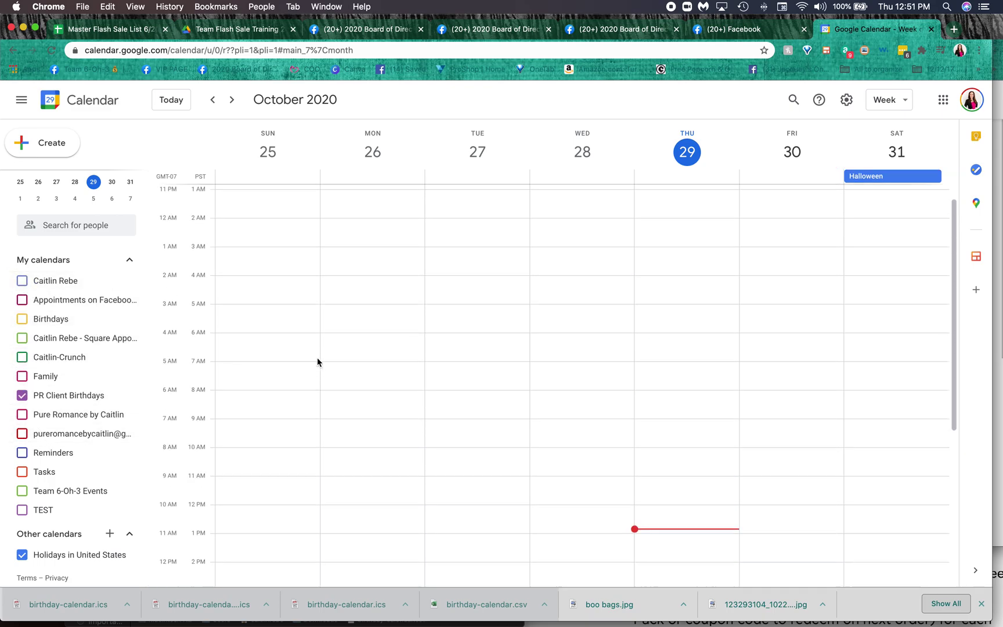
pyautogui.scroll(5, 318, 362)
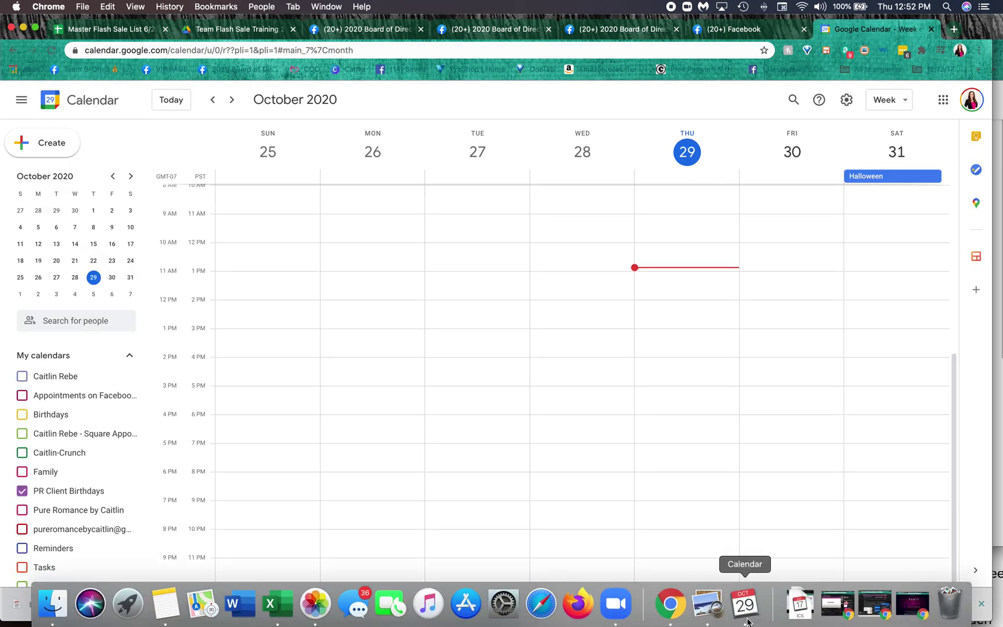
# Switch to the Mac Calendar app, show the imported birthdays in the month view and widen the window
pyautogui.click(745, 611)
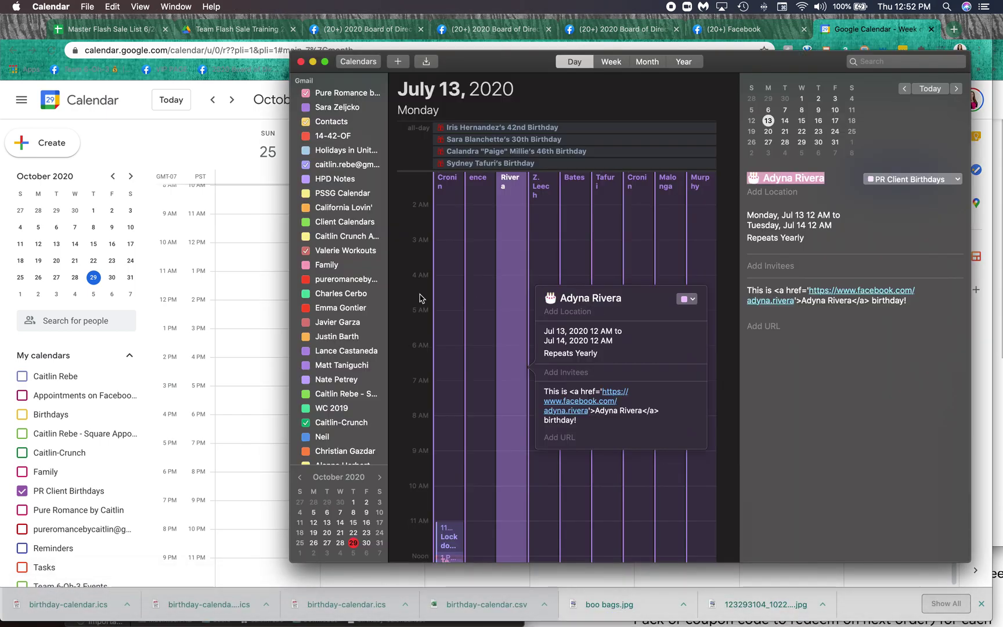
pyautogui.click(647, 65)
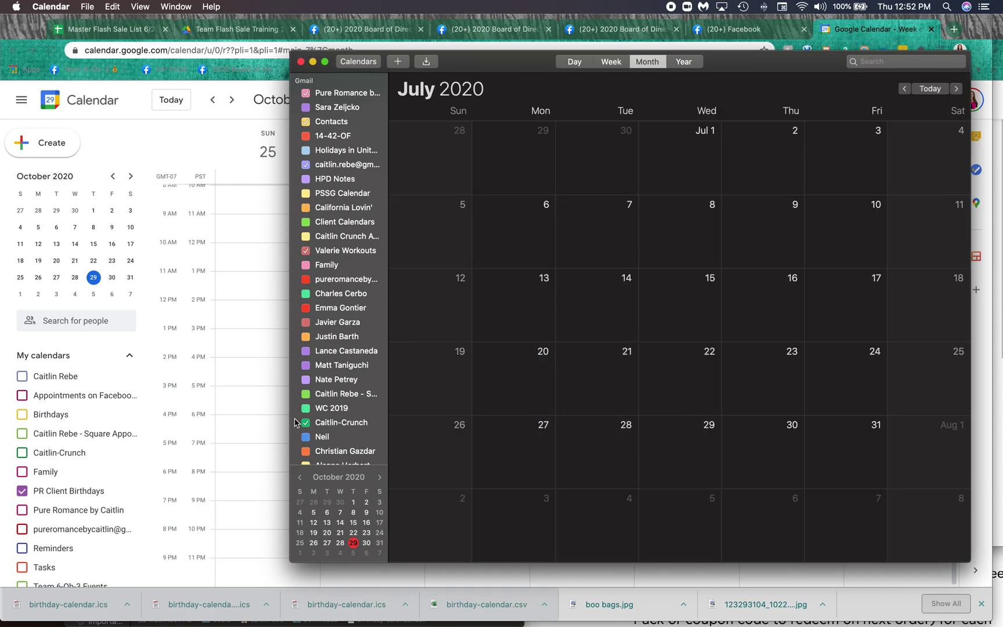
pyautogui.scroll(-8, 340, 432)
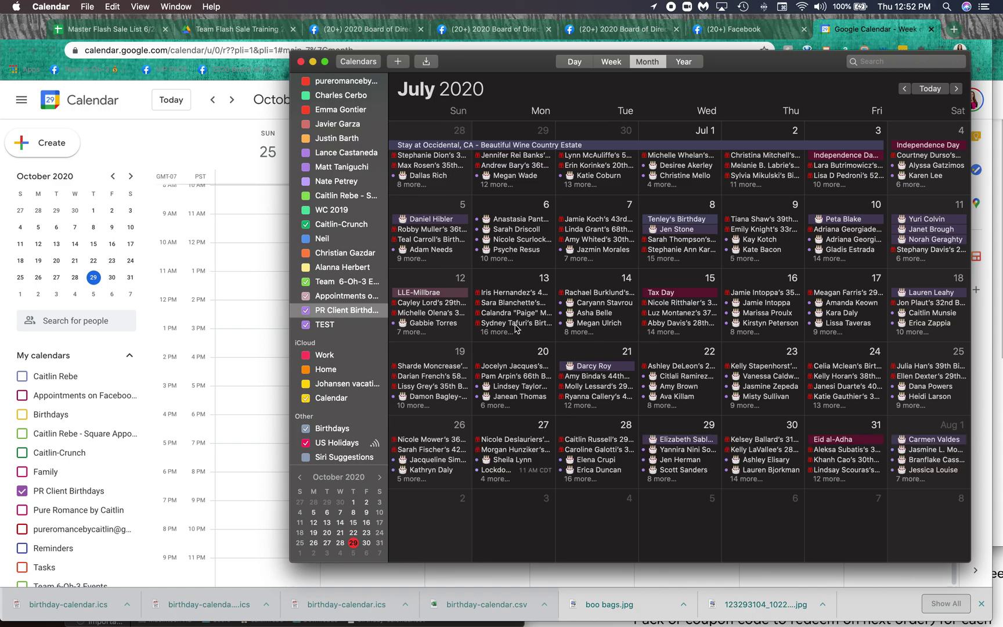
pyautogui.moveTo(291, 561); pyautogui.dragTo(53, 574)
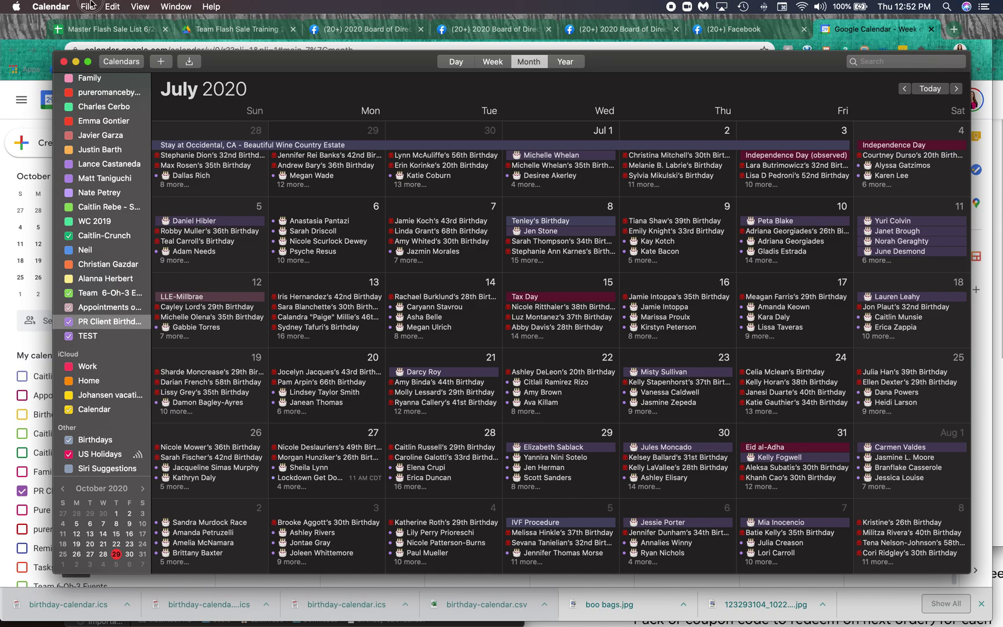
# Set up a printout of the July 2020 month view, excluding the Team 6-Oh-3 Events and Appointments on Facebook calendars
pyautogui.click(92, 6)
pyautogui.click(101, 104)
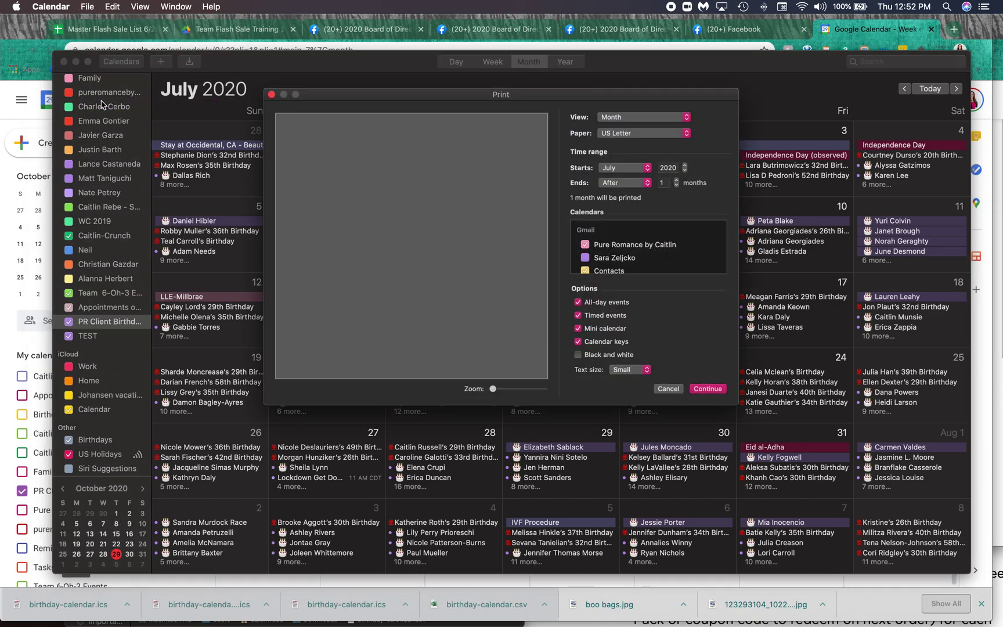
pyautogui.scroll(-5, 622, 249)
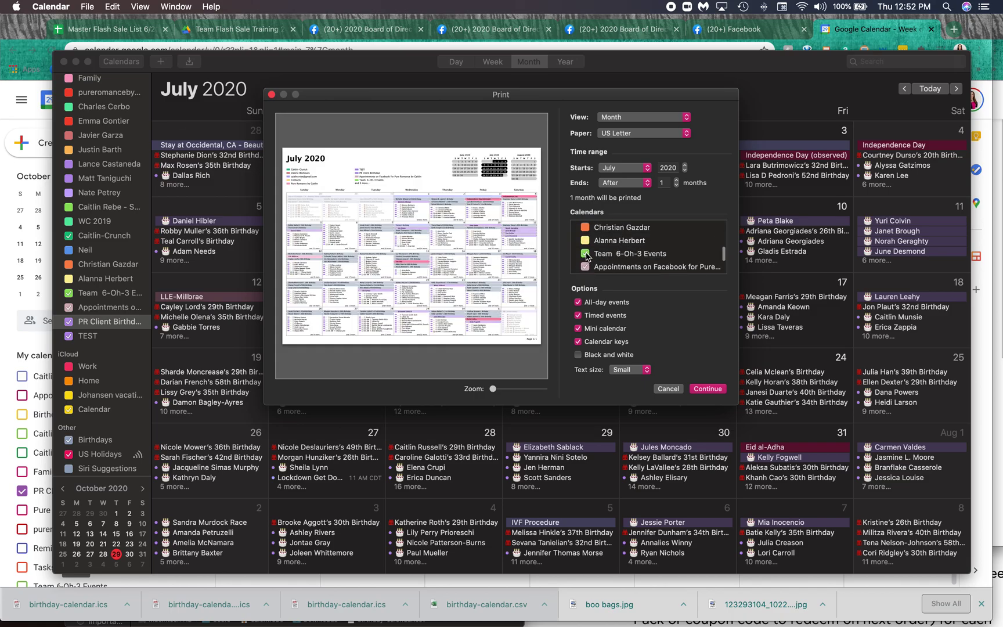
pyautogui.click(585, 254)
pyautogui.click(586, 267)
pyautogui.scroll(-5, 587, 267)
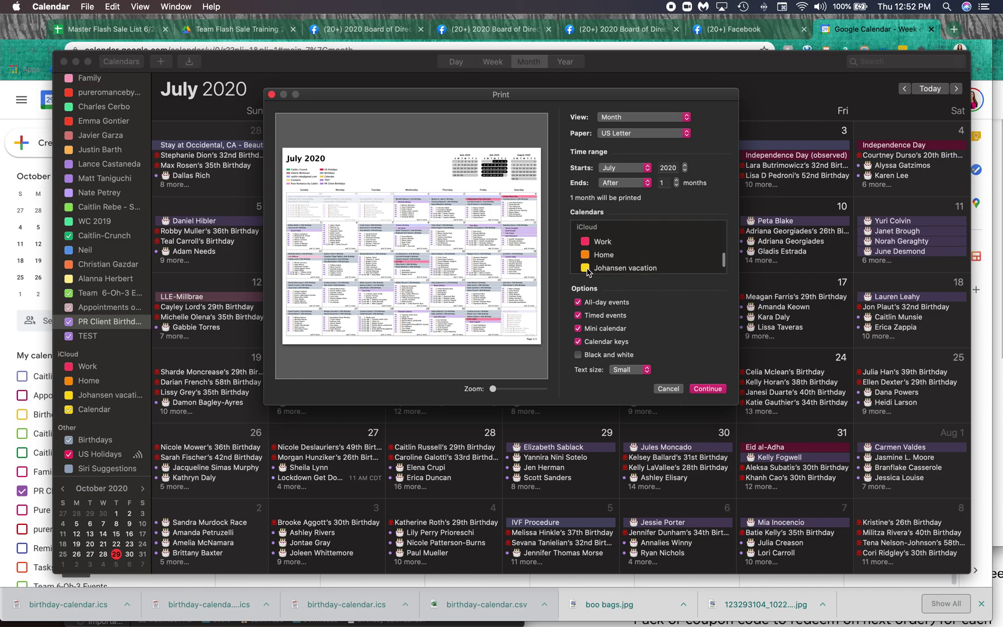
# Exclude the remaining calendars from the printout, keeping only US Holidays, Birthdays and PR Client Birthdays
pyautogui.scroll(2, 592, 256)
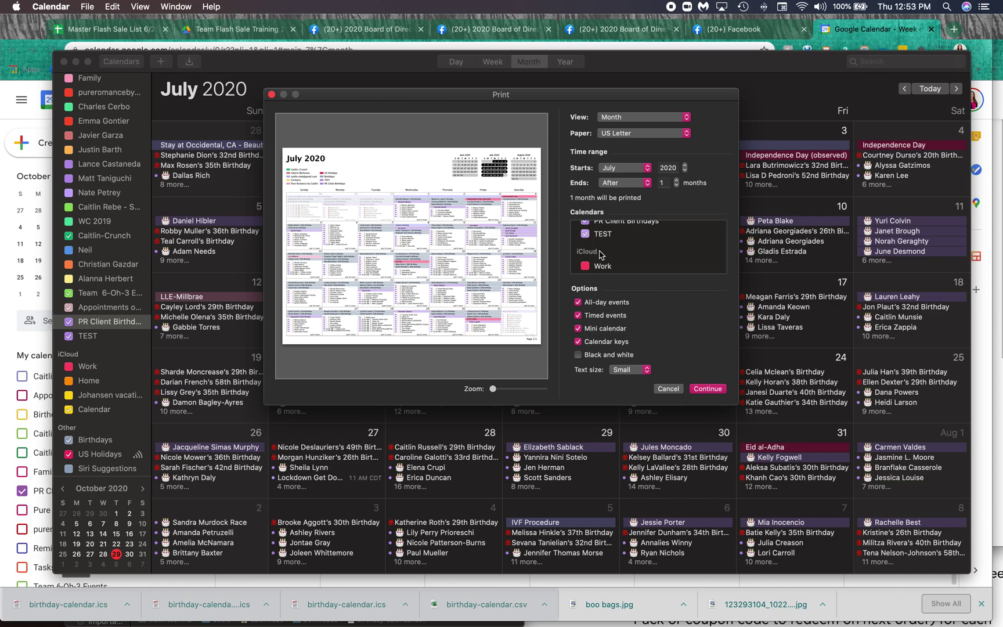
pyautogui.scroll(5, 601, 256)
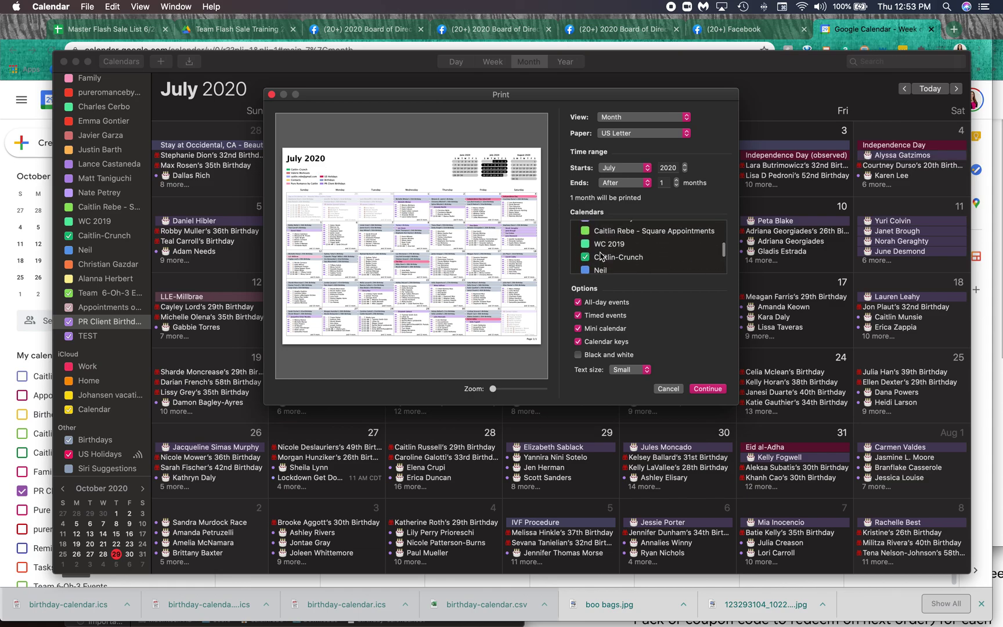
pyautogui.scroll(5, 604, 254)
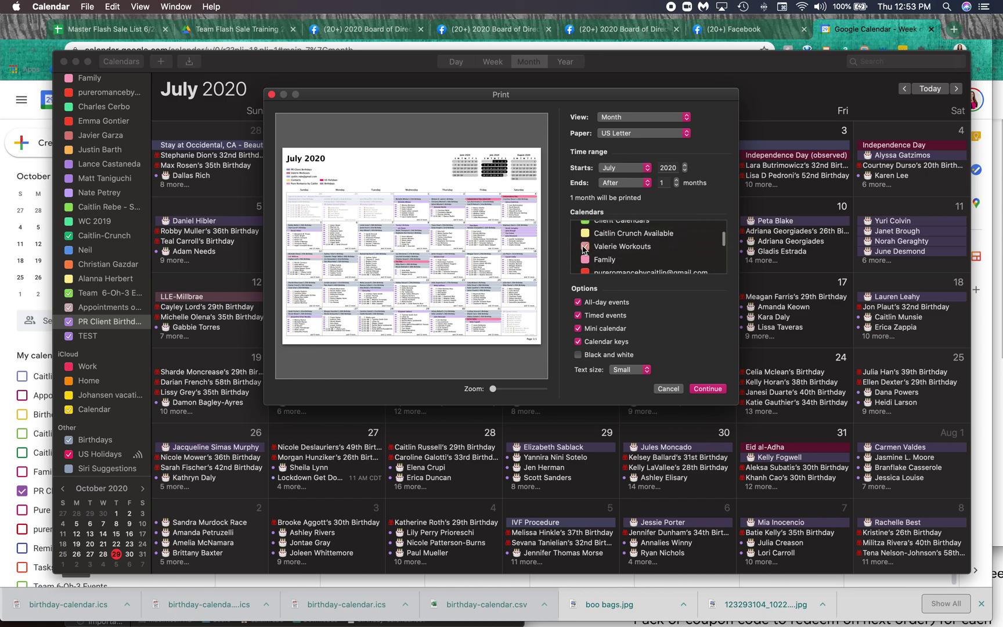
pyautogui.scroll(5, 602, 251)
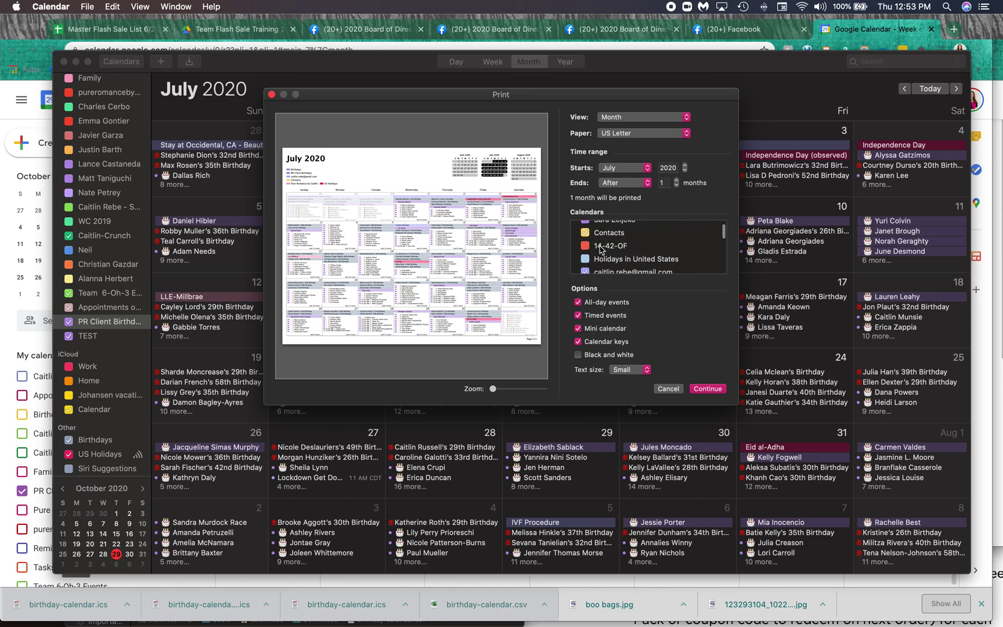
pyautogui.click(585, 254)
pyautogui.scroll(3, 589, 250)
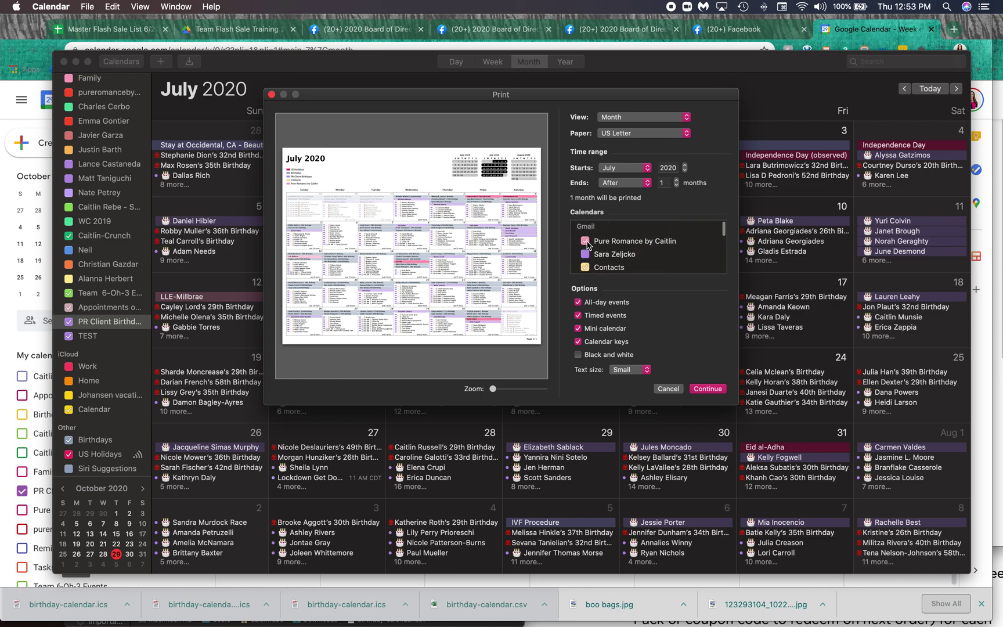
pyautogui.click(585, 241)
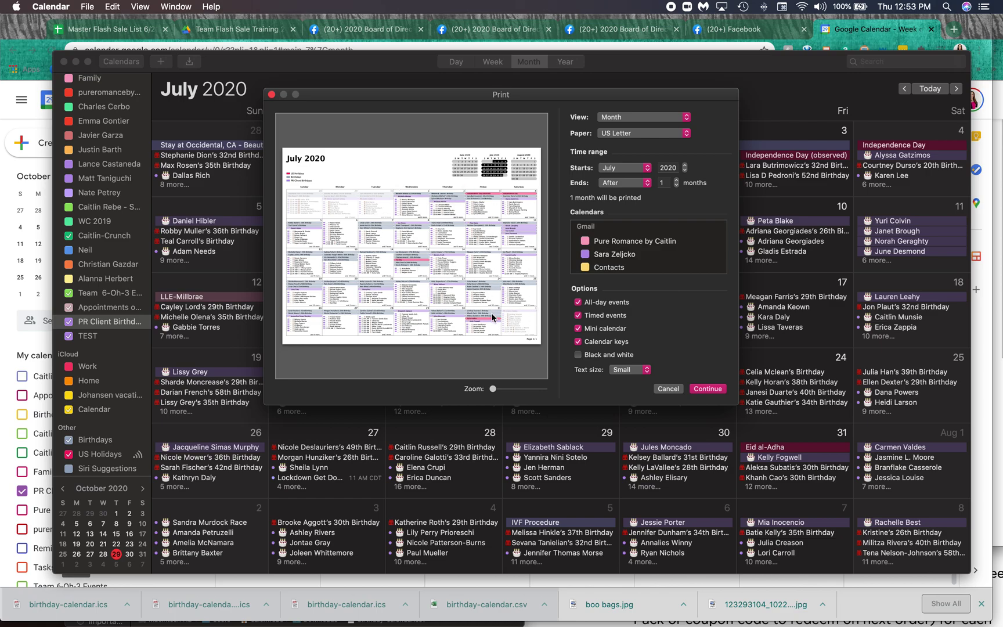
# Continue to the printer settings and save the July calendar as a PDF in the iCloud Documents folder under the suggested name
pyautogui.click(707, 390)
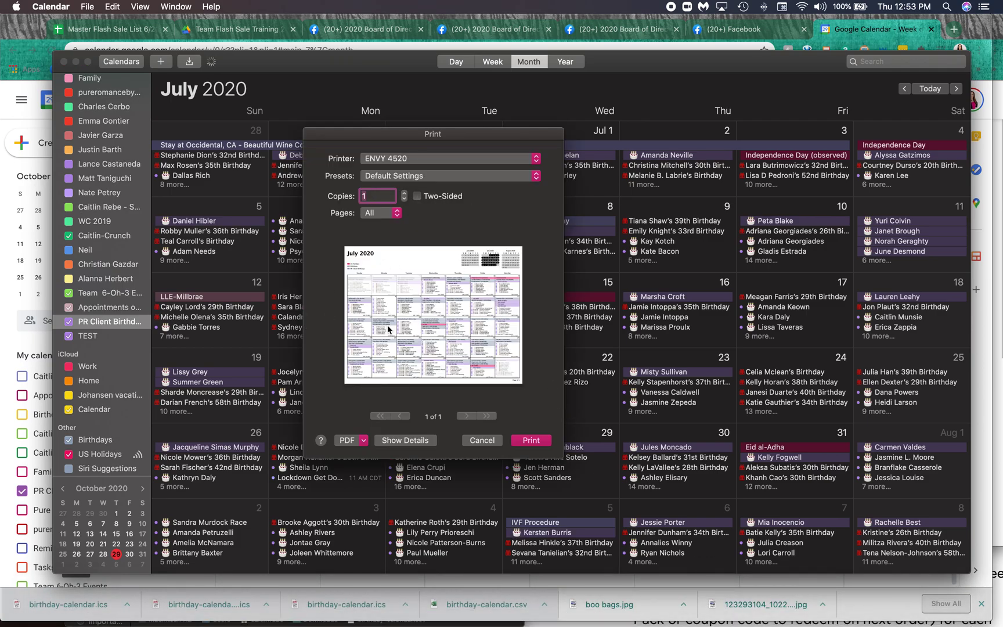
pyautogui.click(365, 442)
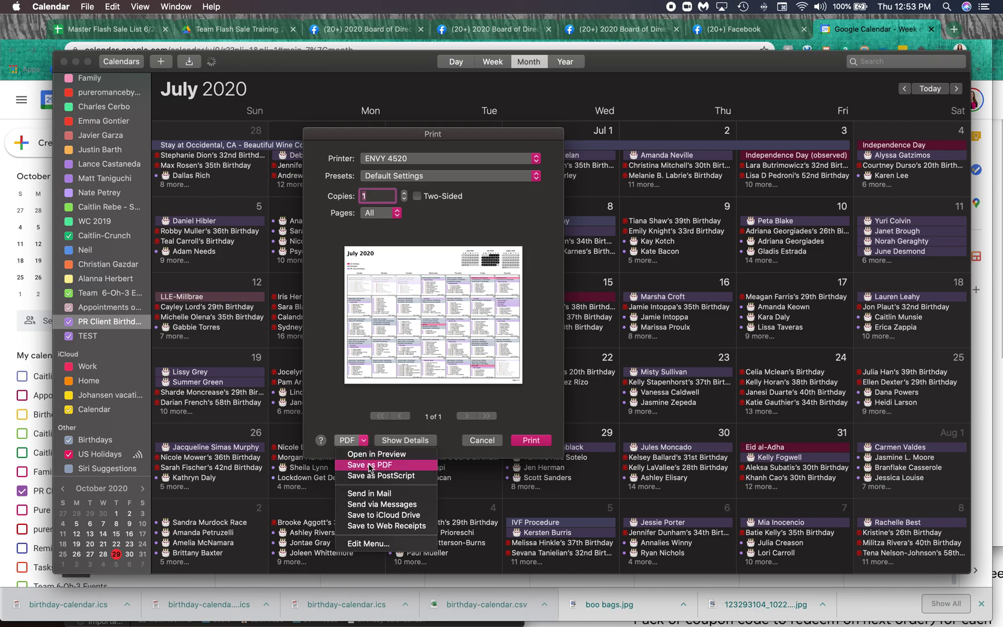
pyautogui.click(370, 465)
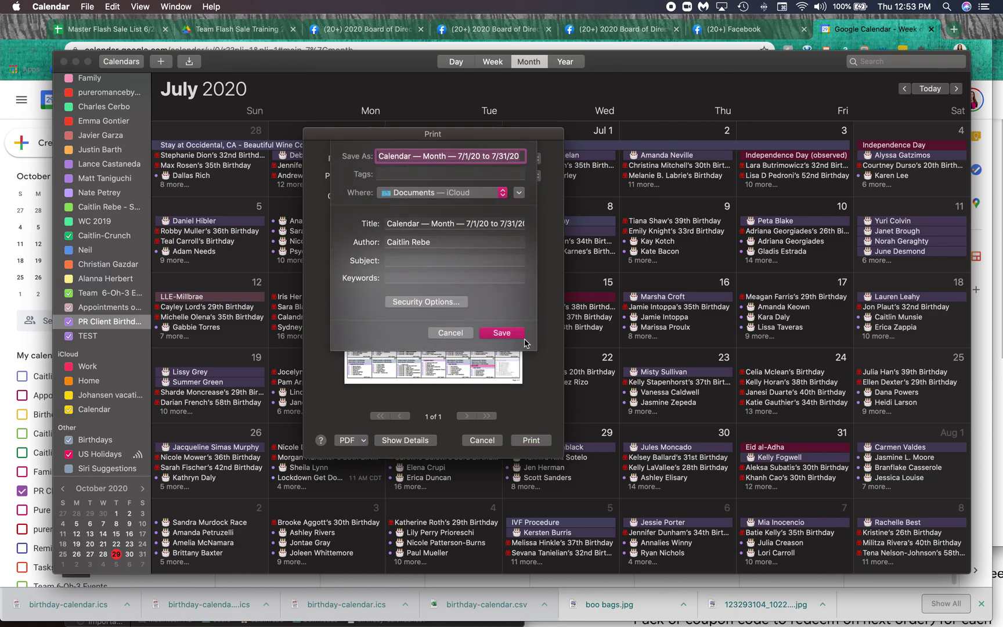
pyautogui.click(501, 334)
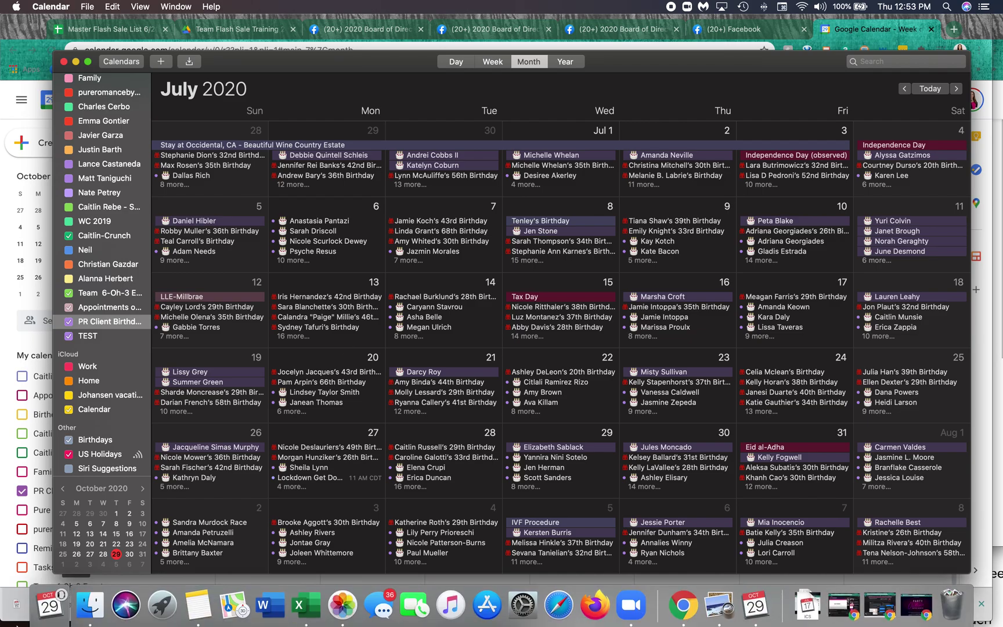
# Open the saved July calendar PDF from Recents in Finder and review the birthdays on its page
pyautogui.click(49, 607)
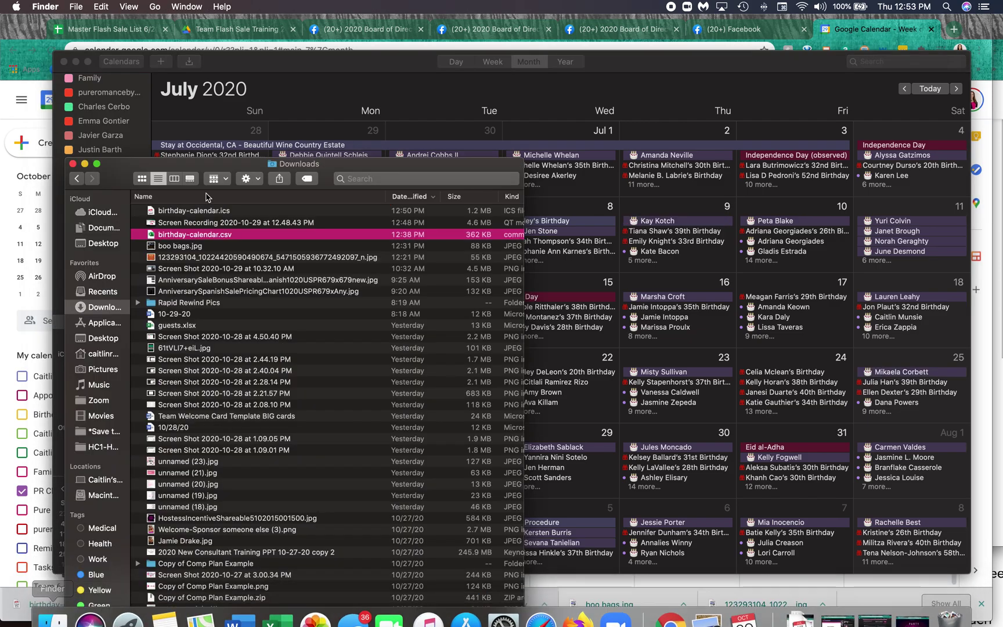
pyautogui.scroll(2, 228, 223)
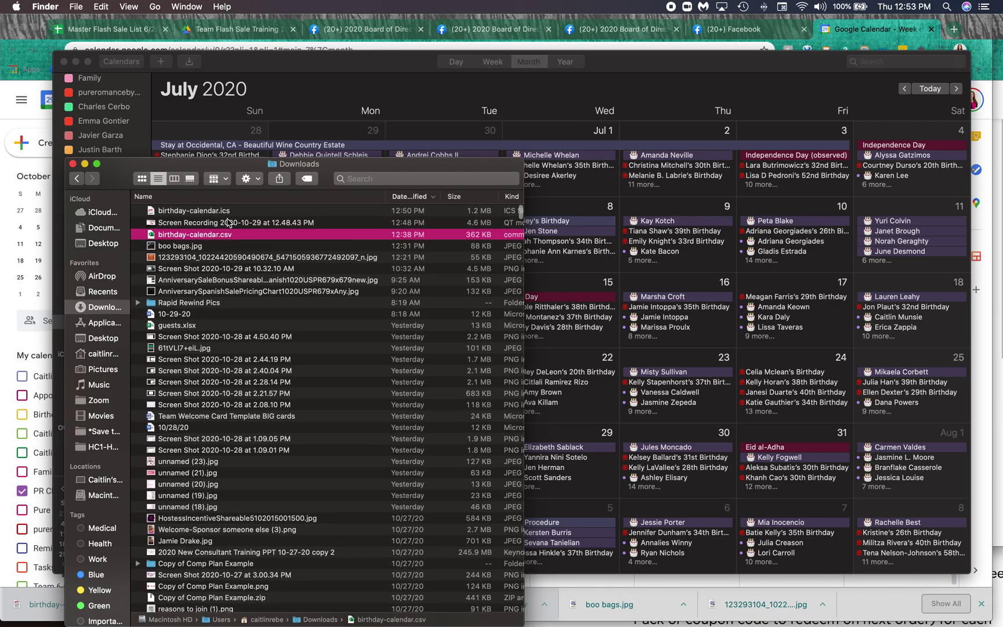
pyautogui.click(114, 293)
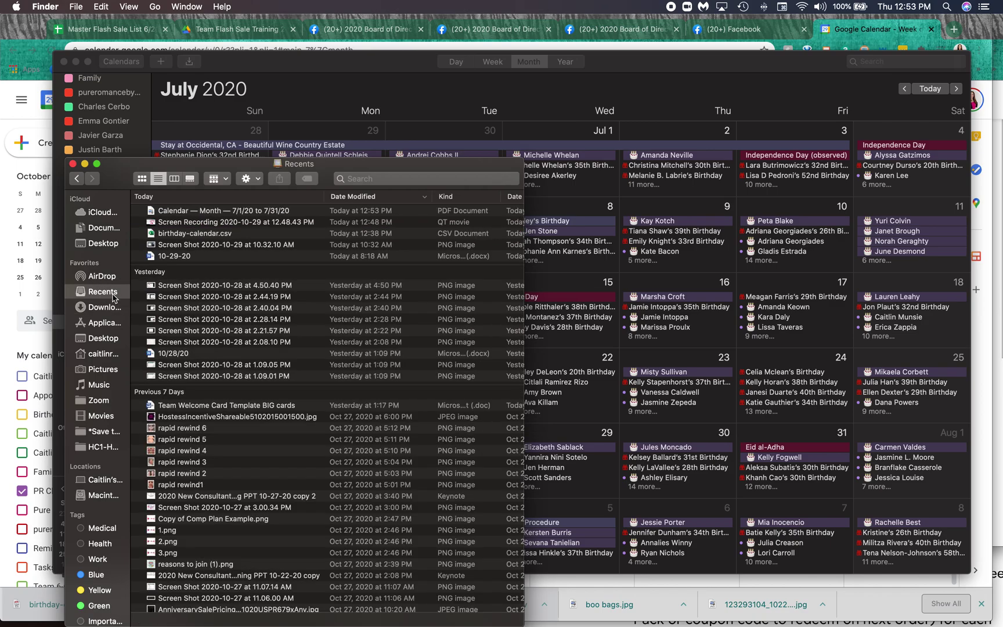
pyautogui.doubleClick(214, 211)
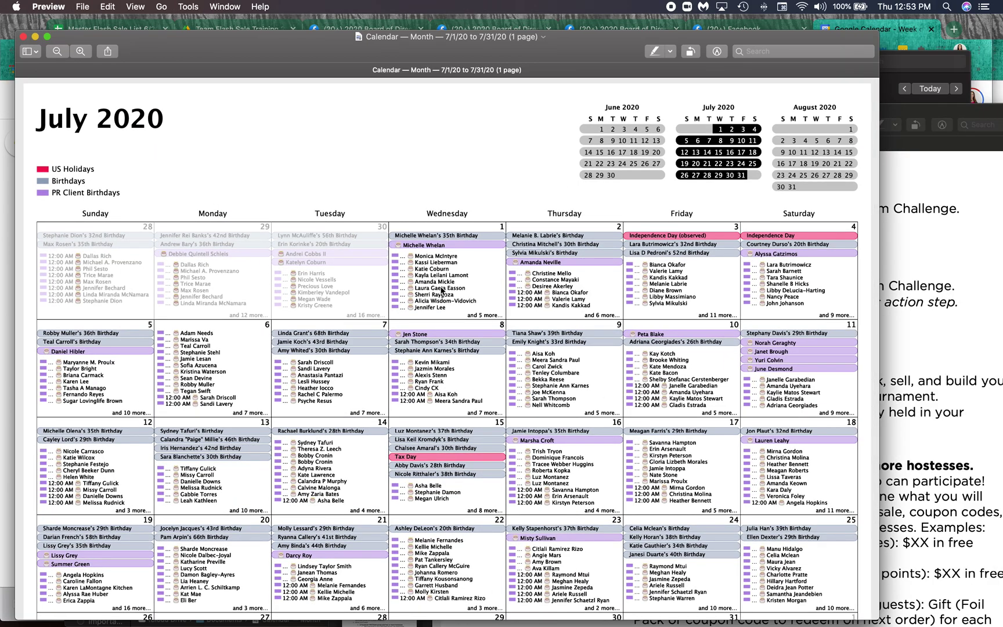
pyautogui.scroll(-5, 441, 290)
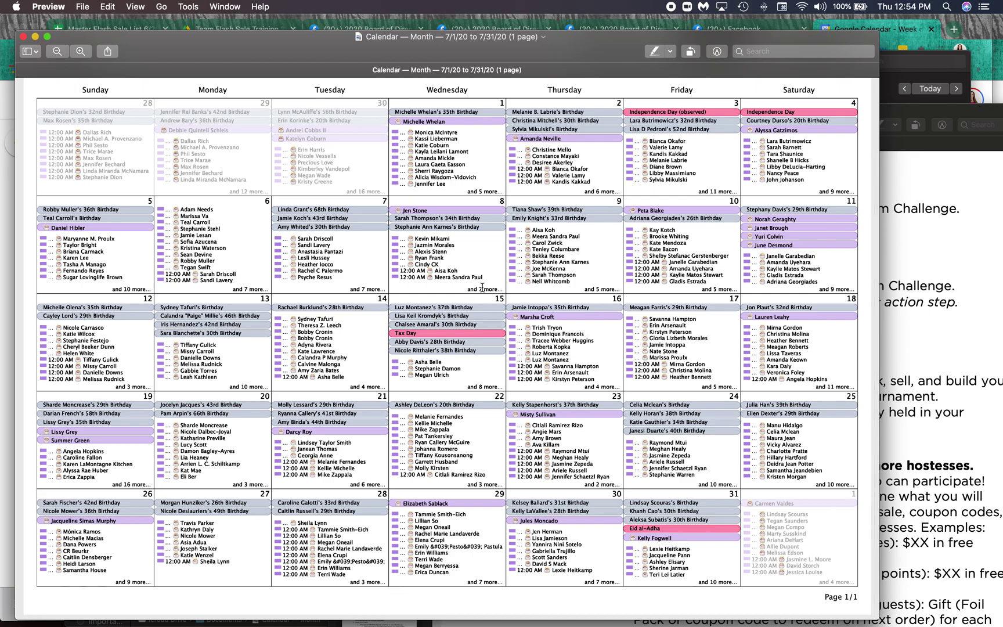
# Return to the Calendar app, preview a printout of the July 12 to July 18, 2020 week view and cancel it
pyautogui.click(745, 620)
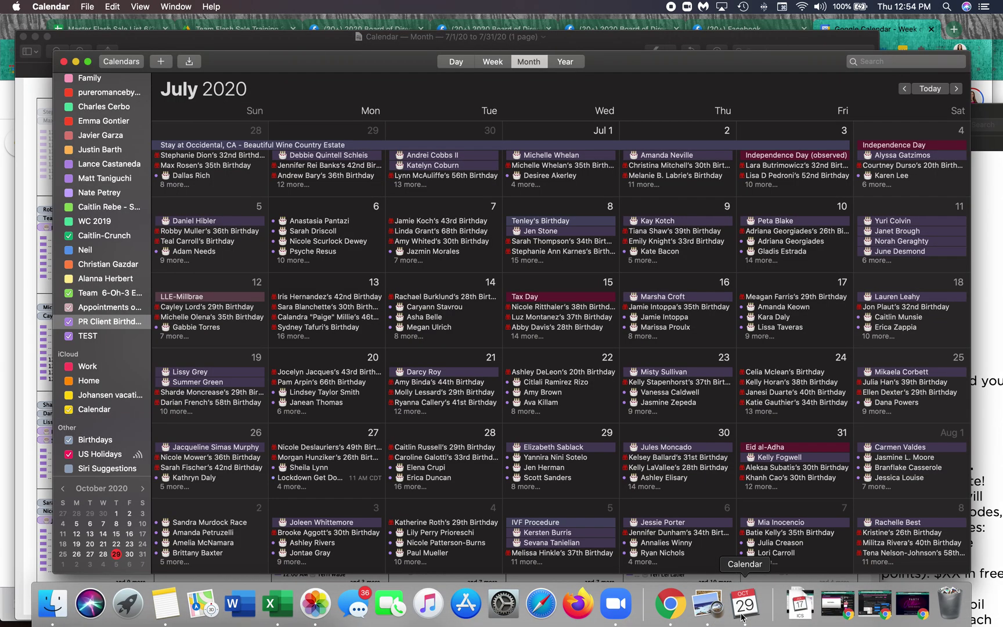
pyautogui.click(497, 63)
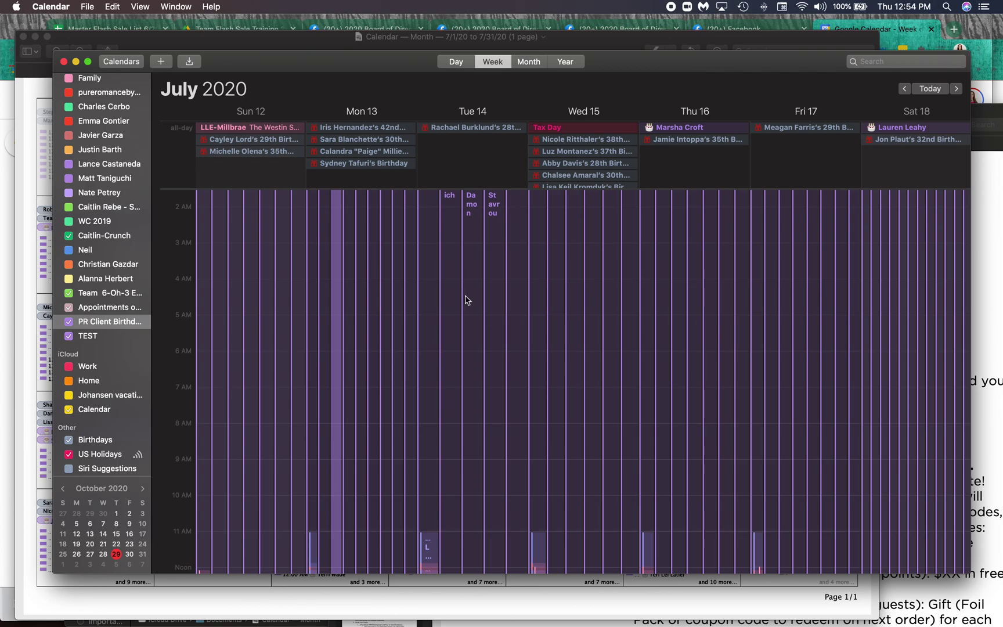
pyautogui.click(87, 7)
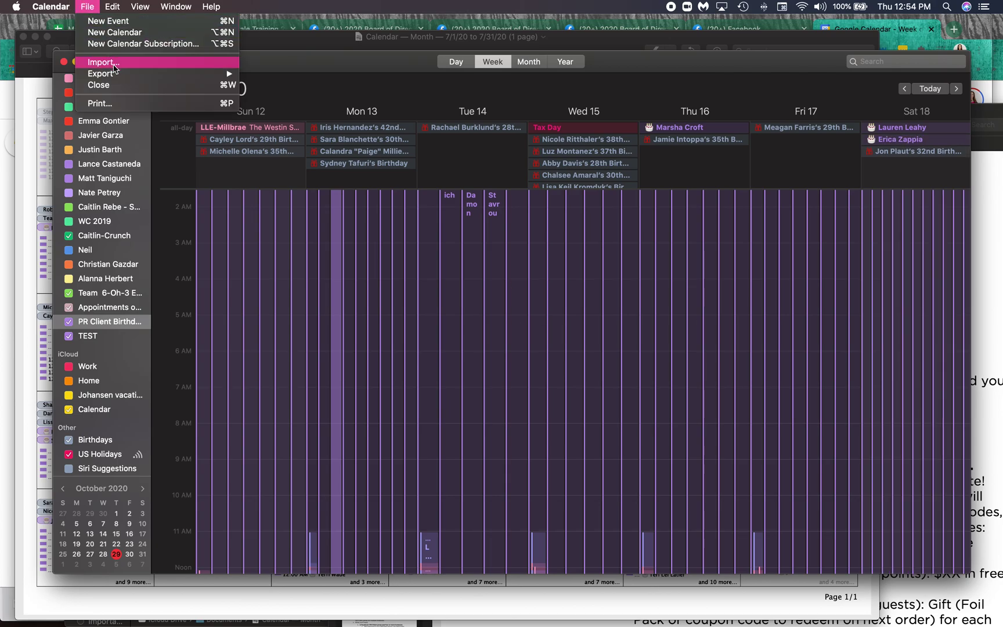
pyautogui.click(116, 106)
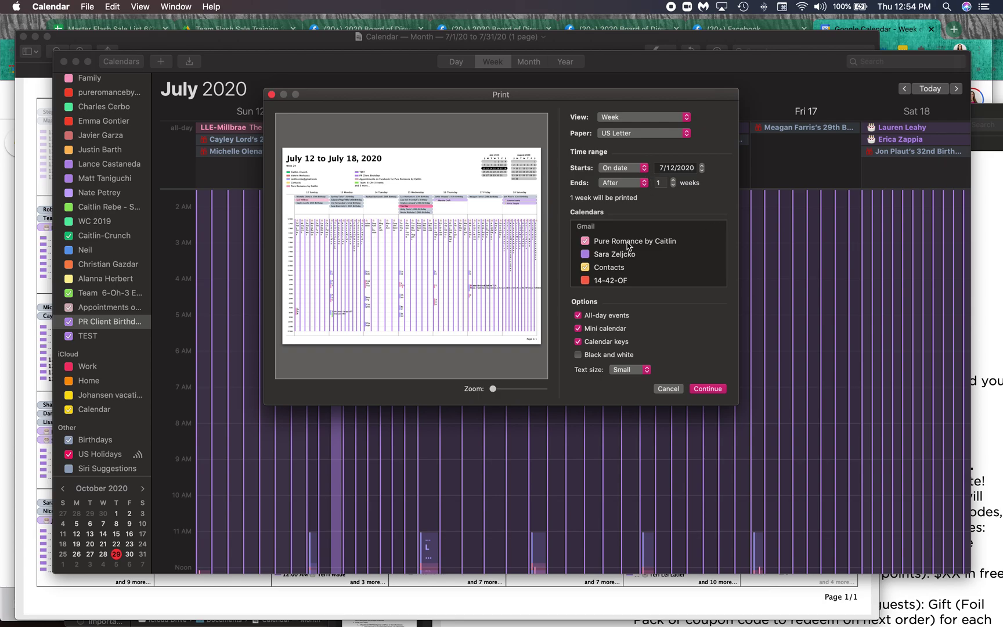
pyautogui.click(670, 388)
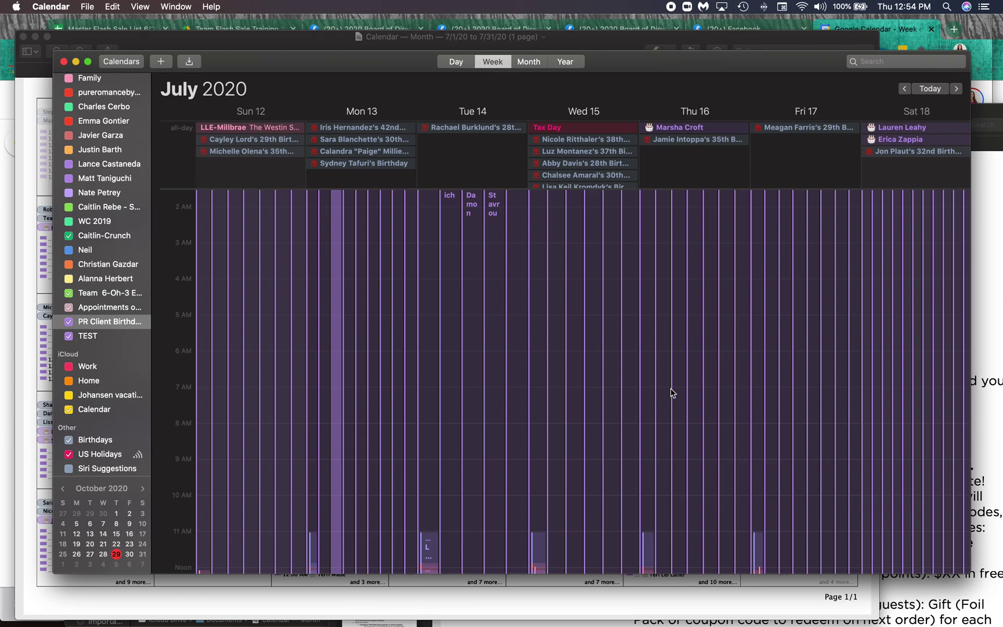